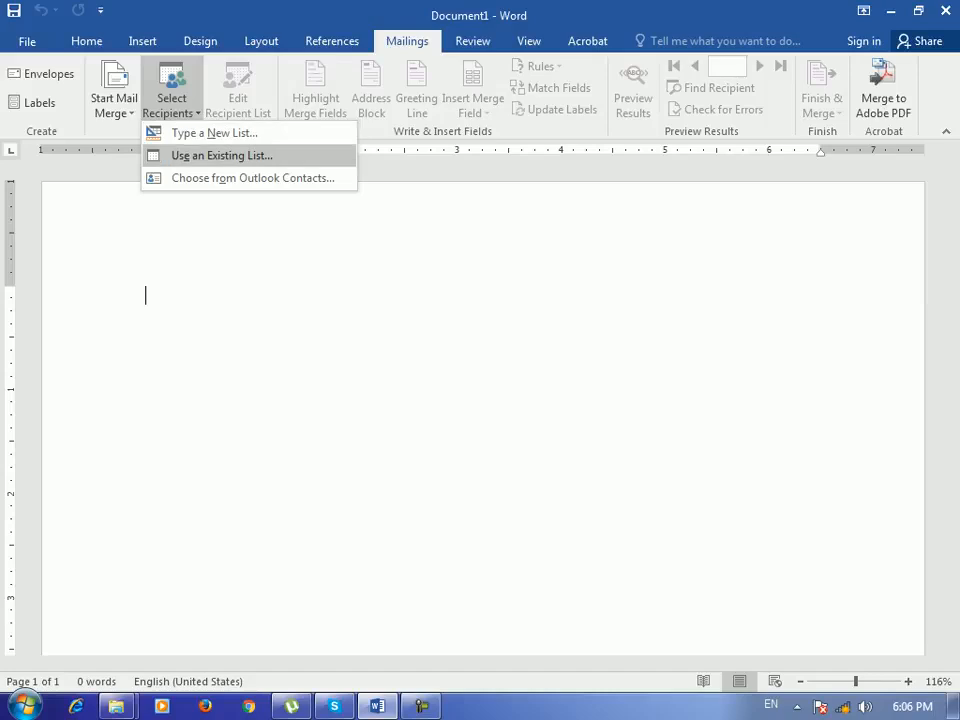
Use the existing data source "my list" as the mail merge recipient list
{"action": "left_click", "coordinate": [221, 155]}
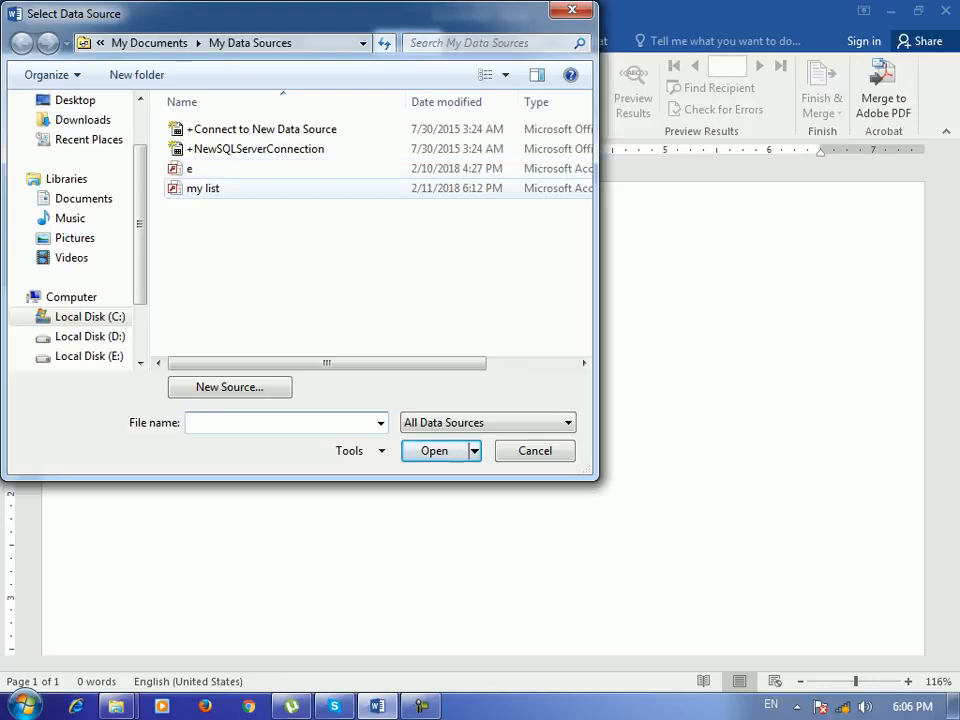
{"action": "left_click", "coordinate": [200, 189]}
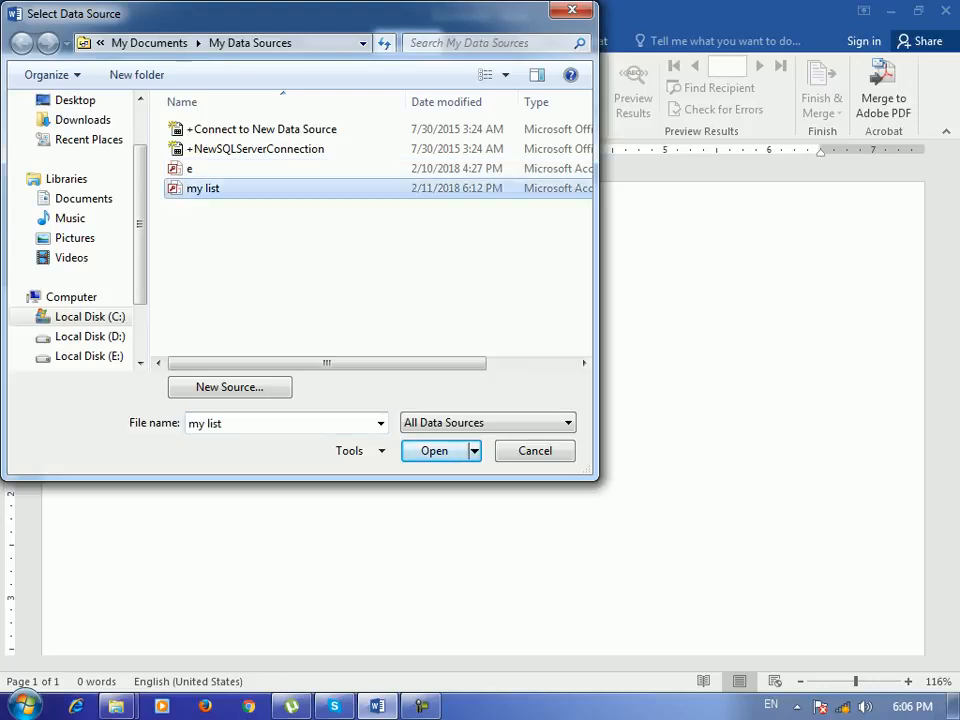
{"action": "left_click", "coordinate": [434, 451]}
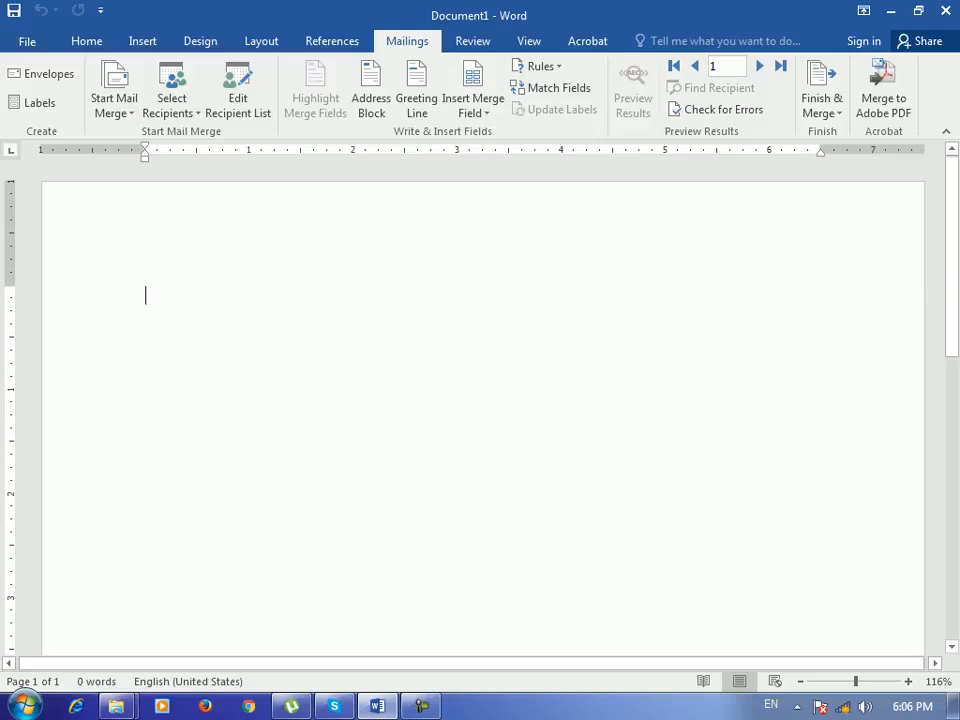
Insert the text "Barya institute of Information technology" three lines below the start of the document
{"action": "key", "text": "Return"}
{"action": "key", "text": "Return"}
{"action": "key", "text": "Return"}
{"action": "type", "text": "barya"}
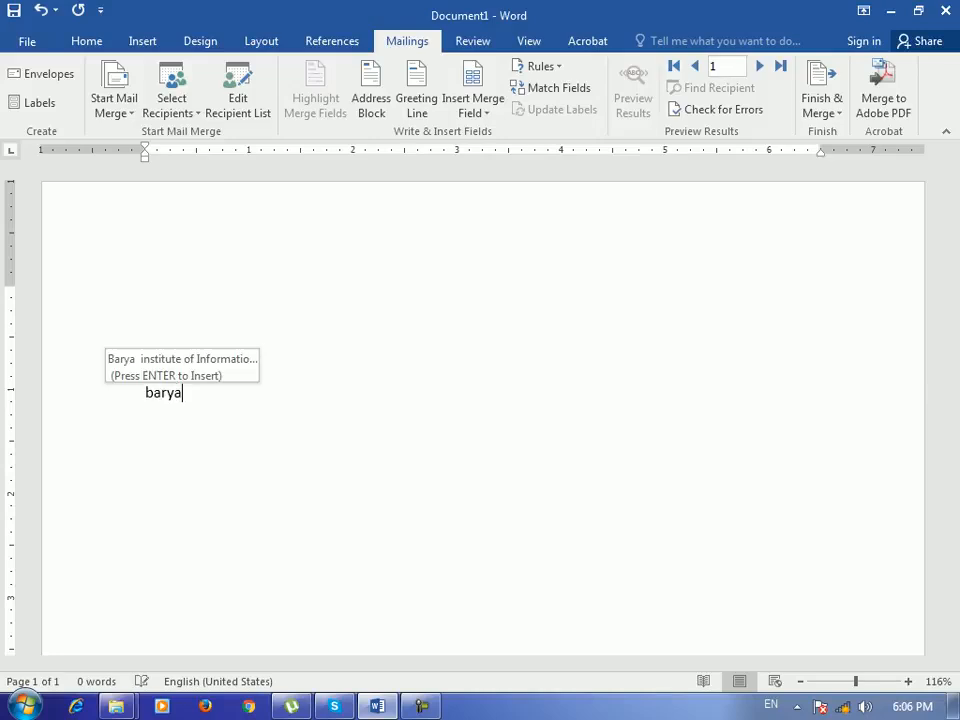
{"action": "key", "text": "Return"}
Copy the "Barya institute of Information technology" text and paste it twelve times after itself to form a body paragraph
{"action": "key", "text": "shift+Home"}
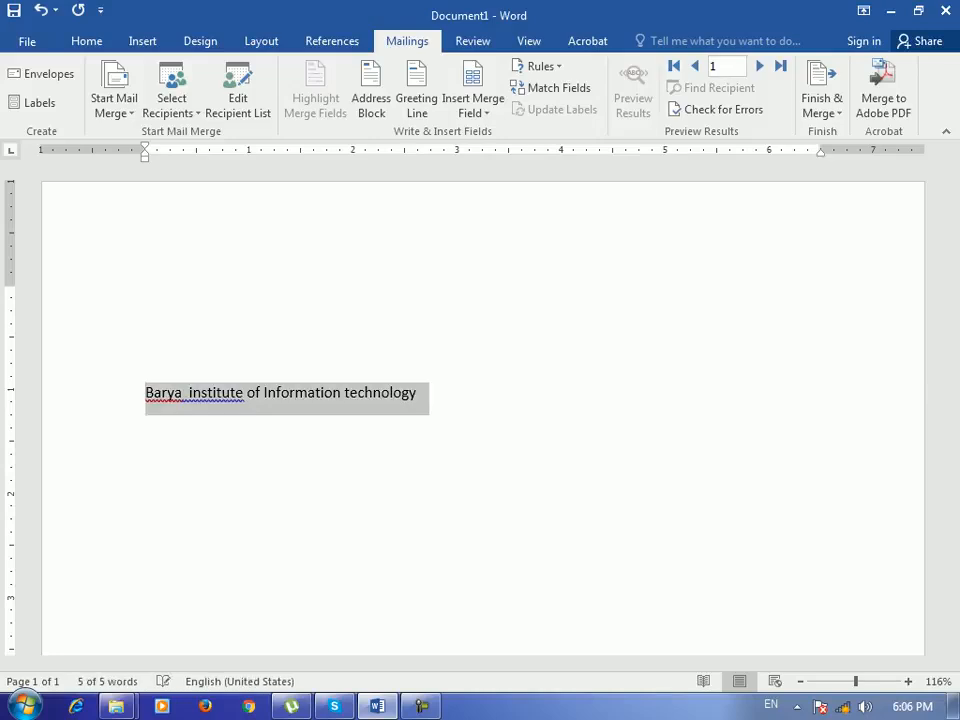
{"action": "key", "text": "ctrl+c"}
{"action": "key", "text": "End"}
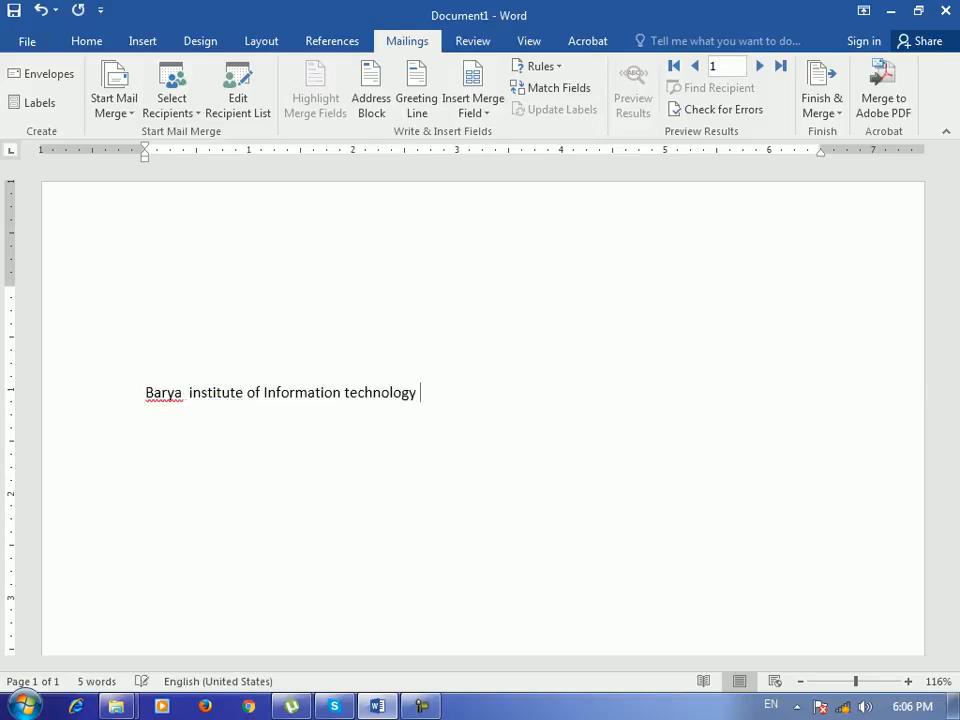
{"action": "key", "text": "ctrl+v"}
{"action": "key", "text": "ctrl+v"}
{"action": "key", "text": "ctrl+v"}
{"action": "key", "text": "ctrl+v"}
{"action": "key", "text": "ctrl+v"}
{"action": "key", "text": "ctrl+v"}
{"action": "key", "text": "ctrl+v"}
{"action": "key", "text": "ctrl+v"}
{"action": "key", "text": "ctrl+v"}
{"action": "key", "text": "ctrl+v"}
{"action": "key", "text": "ctrl+v"}
{"action": "key", "text": "ctrl+v"}
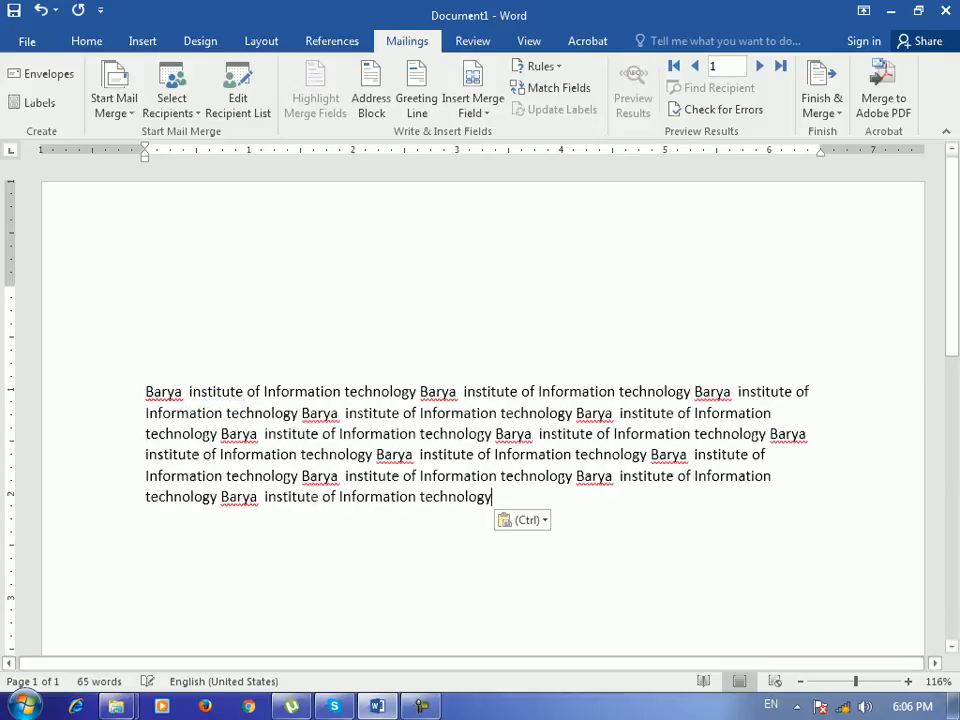
Add a "Subject:" line directly above the body paragraph, with an extra blank line above it
{"action": "left_click", "coordinate": [150, 365]}
{"action": "type", "text": "Subject:"}
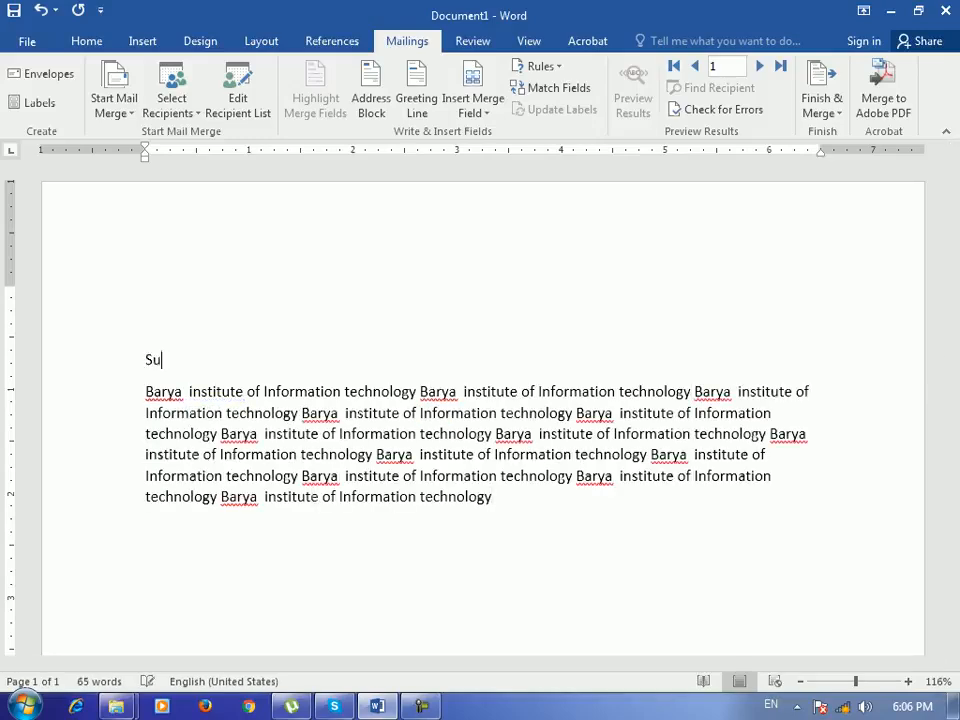
{"action": "key", "text": "Up"}
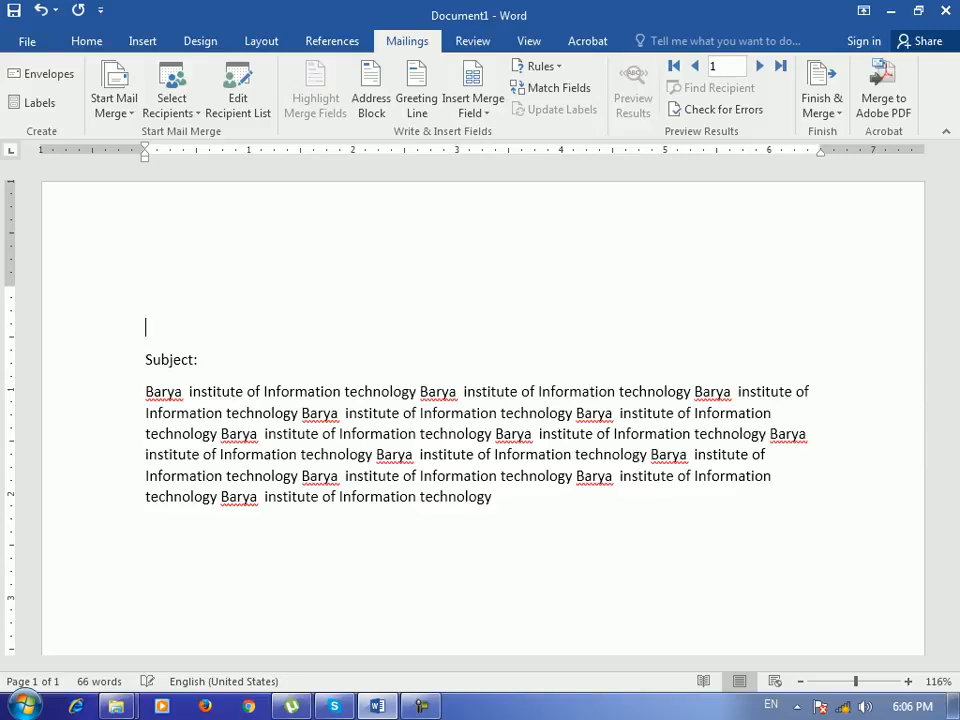
{"action": "key", "text": "Return"}
{"action": "key", "text": "Up"}
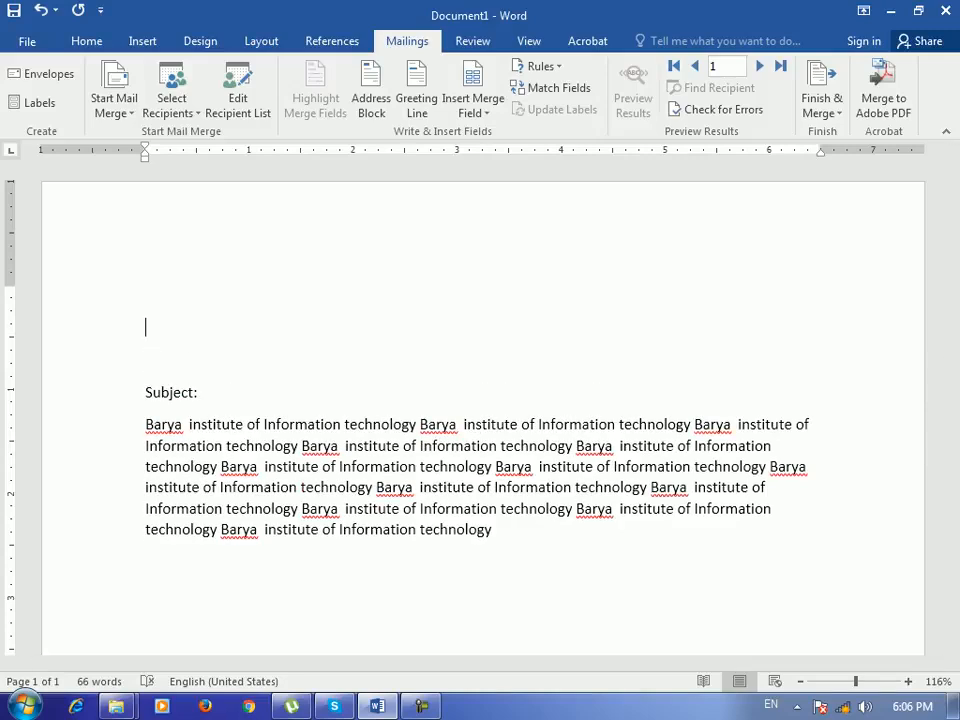
Insert the Name merge field two lines above the "Subject:" line
{"action": "left_click", "coordinate": [474, 110]}
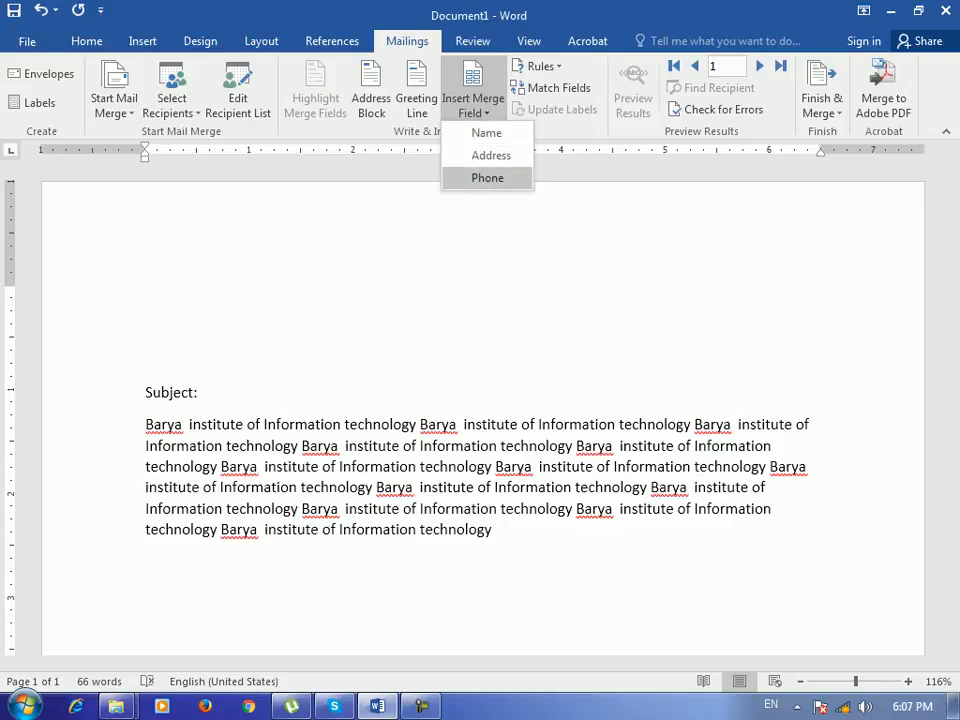
{"action": "left_click", "coordinate": [480, 290]}
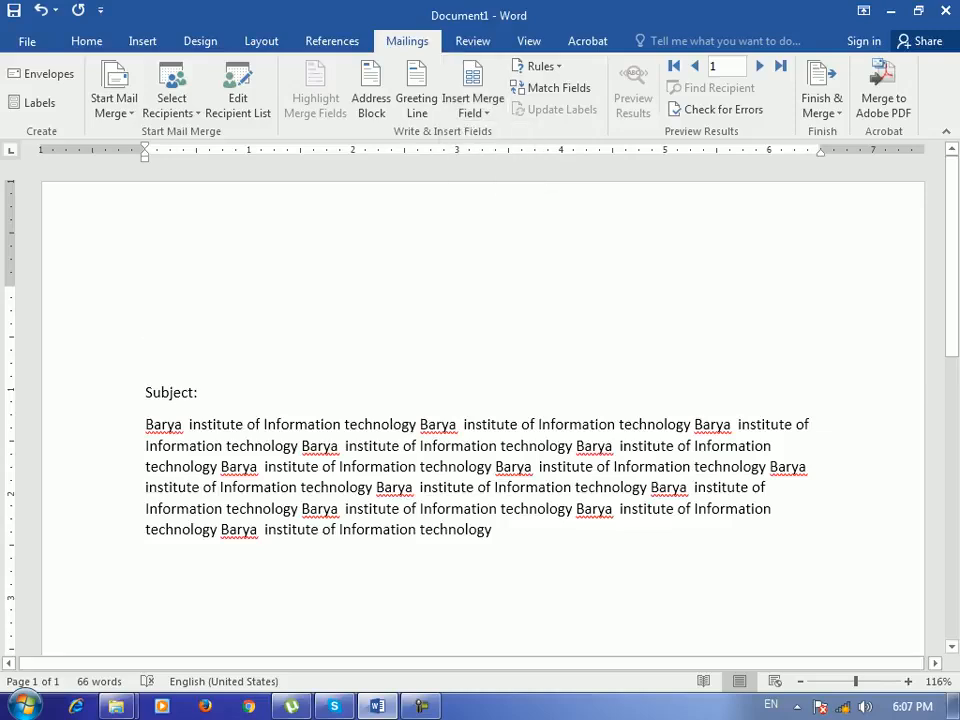
{"action": "left_click", "coordinate": [480, 112]}
{"action": "left_click", "coordinate": [488, 133]}
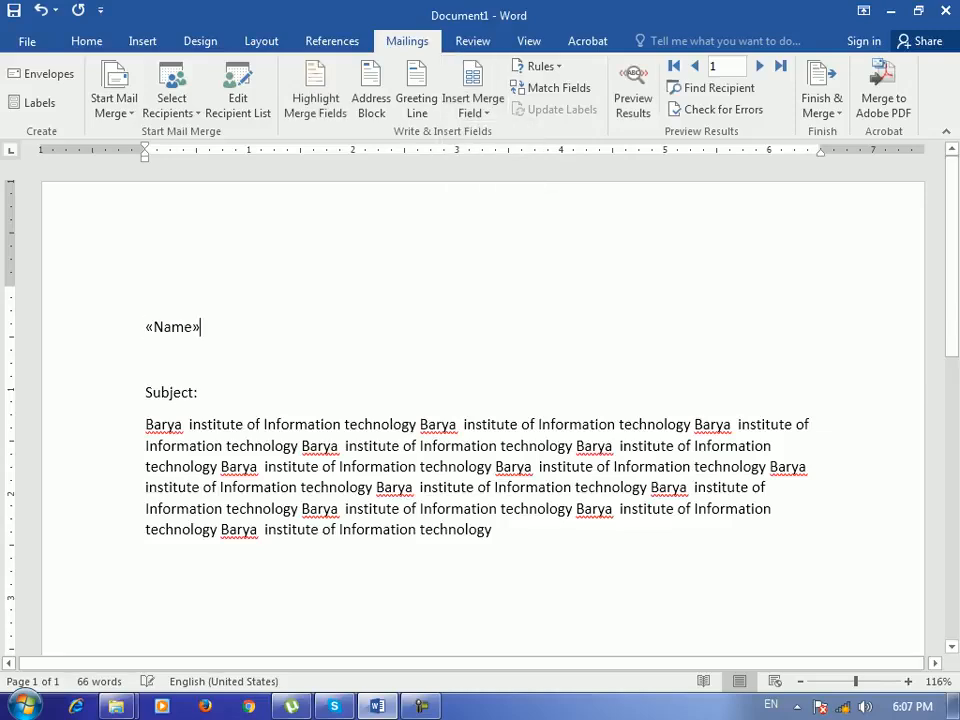
Preview the merge results, stepping to the next recipient and back to the first record
{"action": "left_click", "coordinate": [633, 98]}
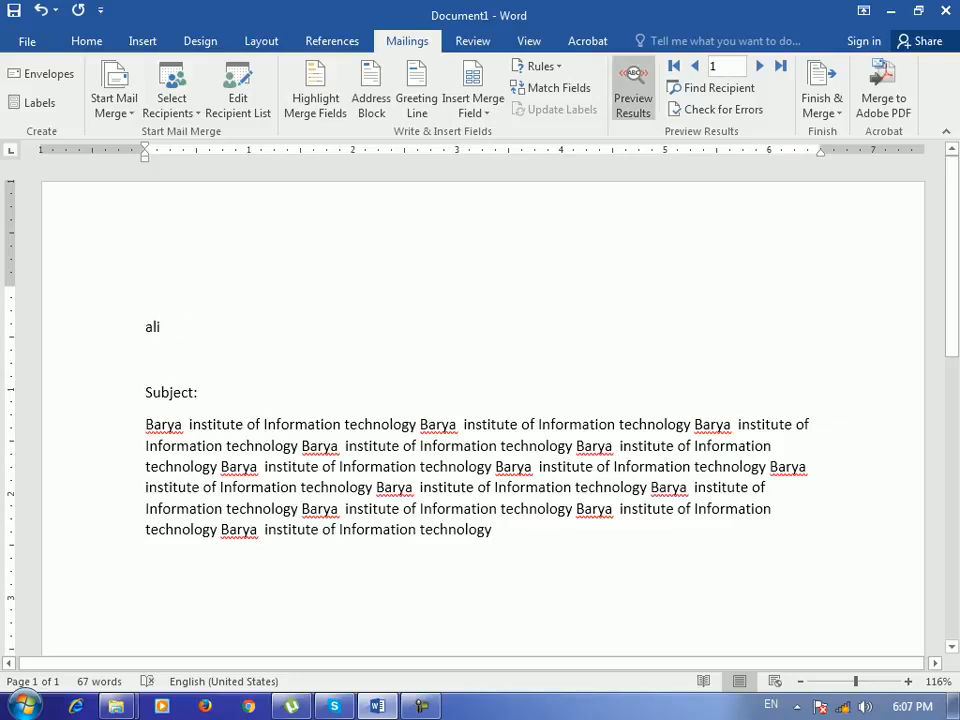
{"action": "left_click", "coordinate": [759, 65]}
{"action": "left_click", "coordinate": [674, 65]}
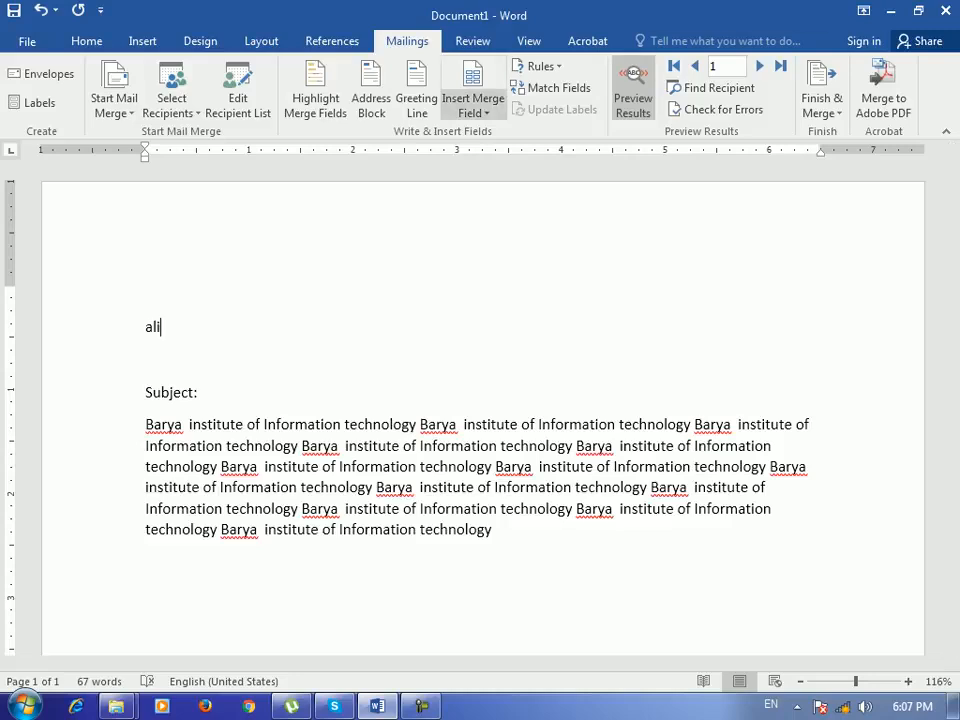
{"action": "left_click", "coordinate": [473, 106]}
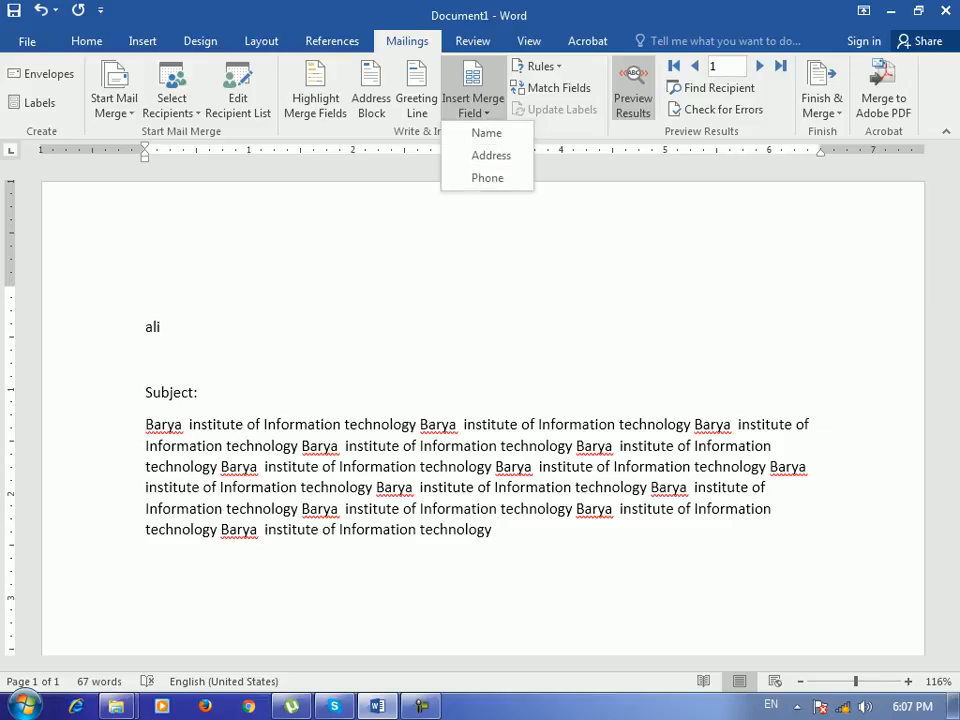
{"action": "key", "text": "Escape"}
{"action": "left_click", "coordinate": [473, 106]}
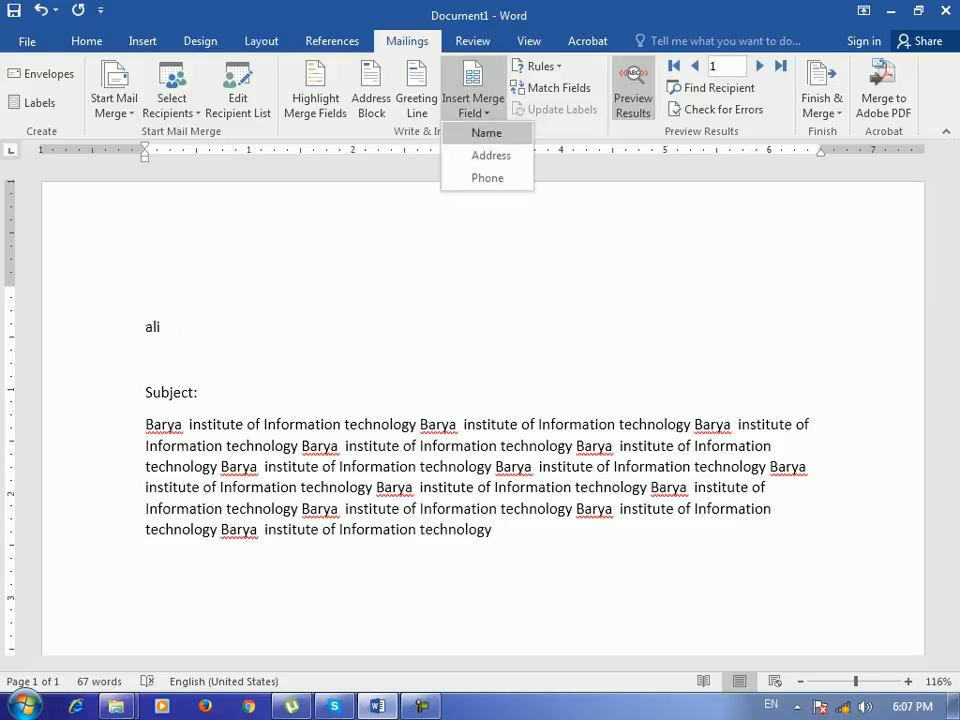
{"action": "key", "text": "Escape"}
Highlight the letter's merge fields and turn off the results preview
{"action": "left_click", "coordinate": [316, 90]}
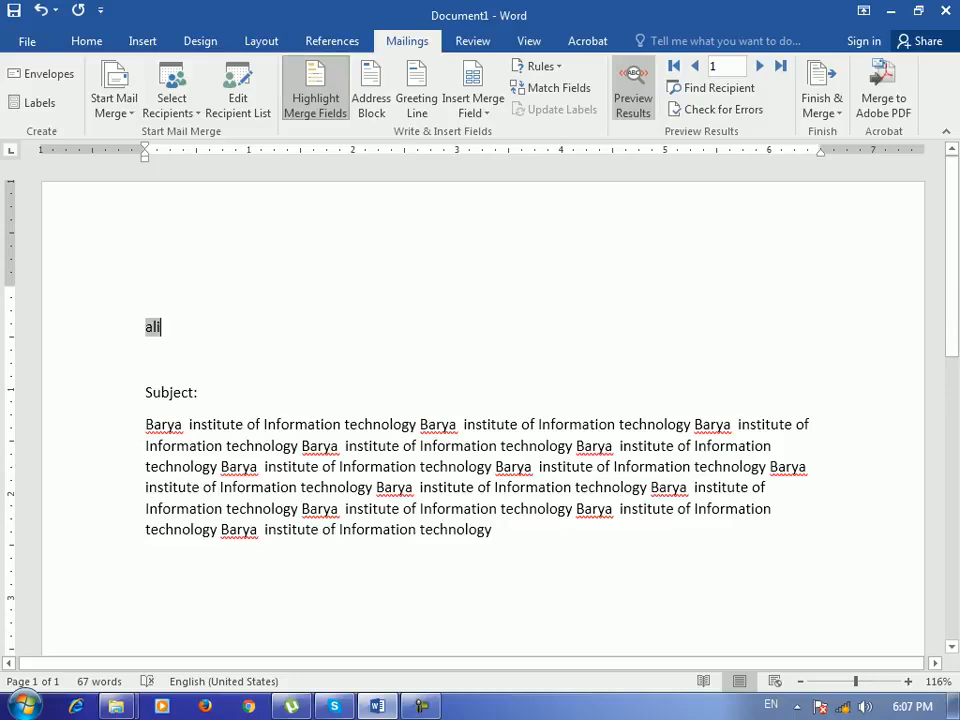
{"action": "left_click", "coordinate": [473, 106]}
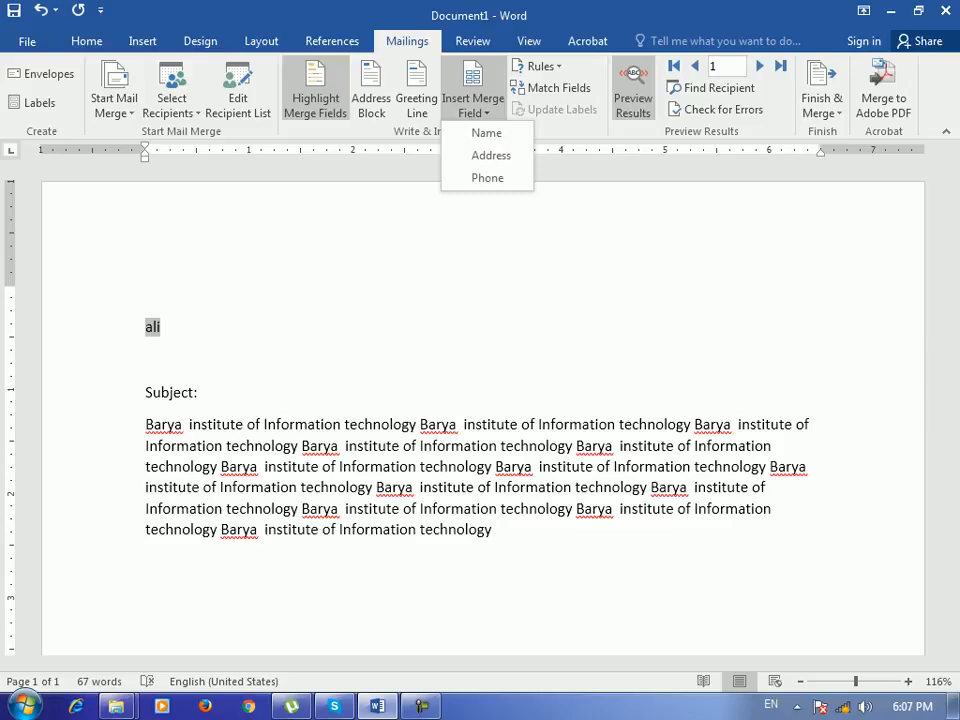
{"action": "key", "text": "Escape"}
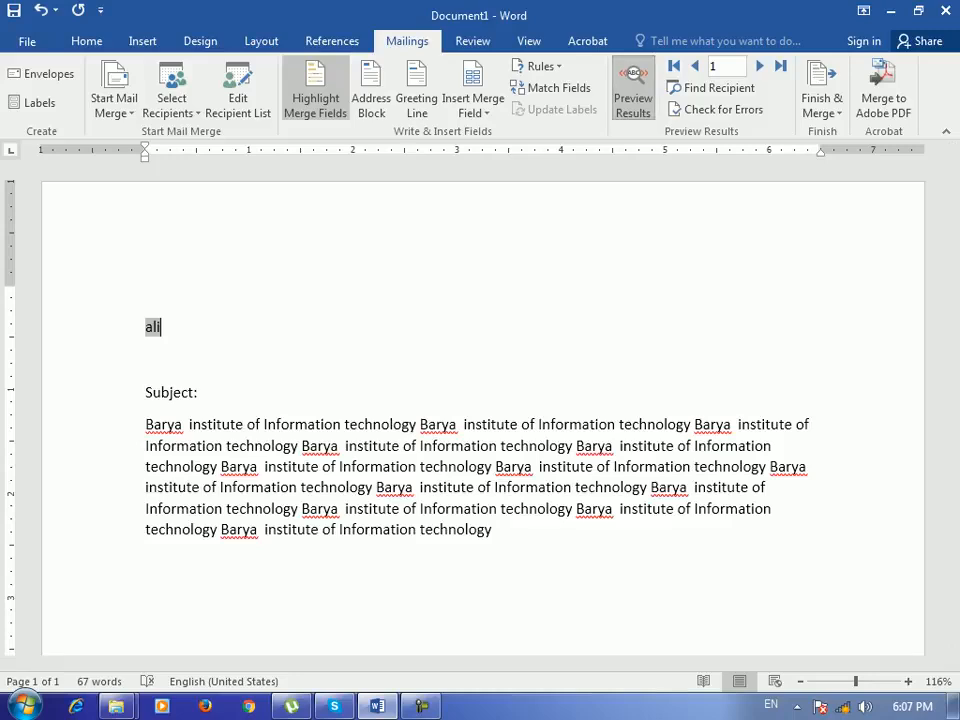
{"action": "left_click", "coordinate": [633, 90]}
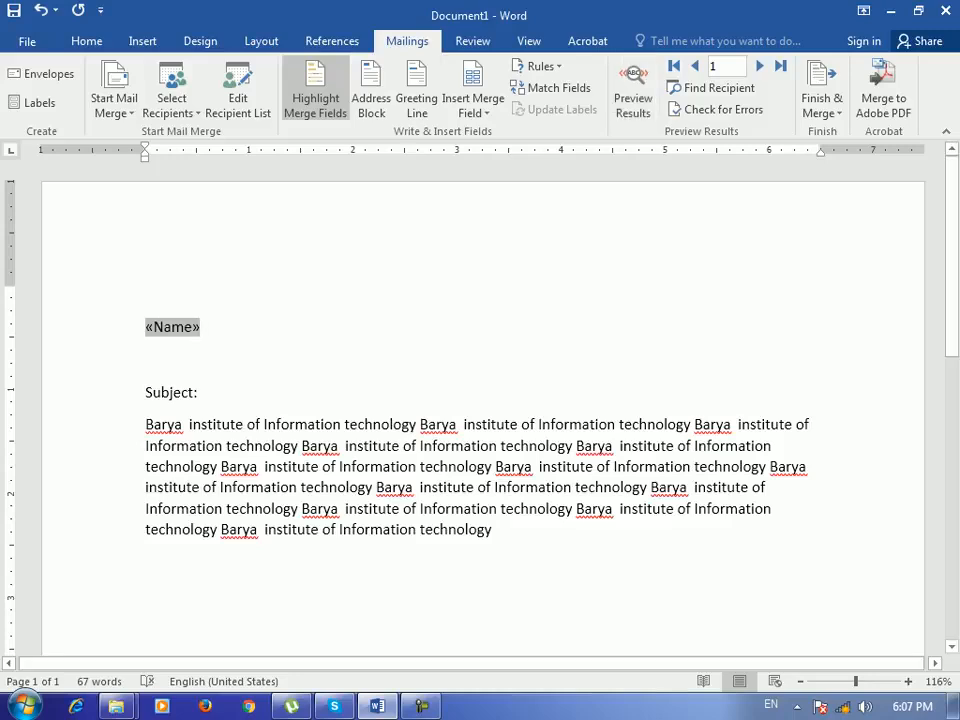
{"action": "left_click", "coordinate": [473, 112]}
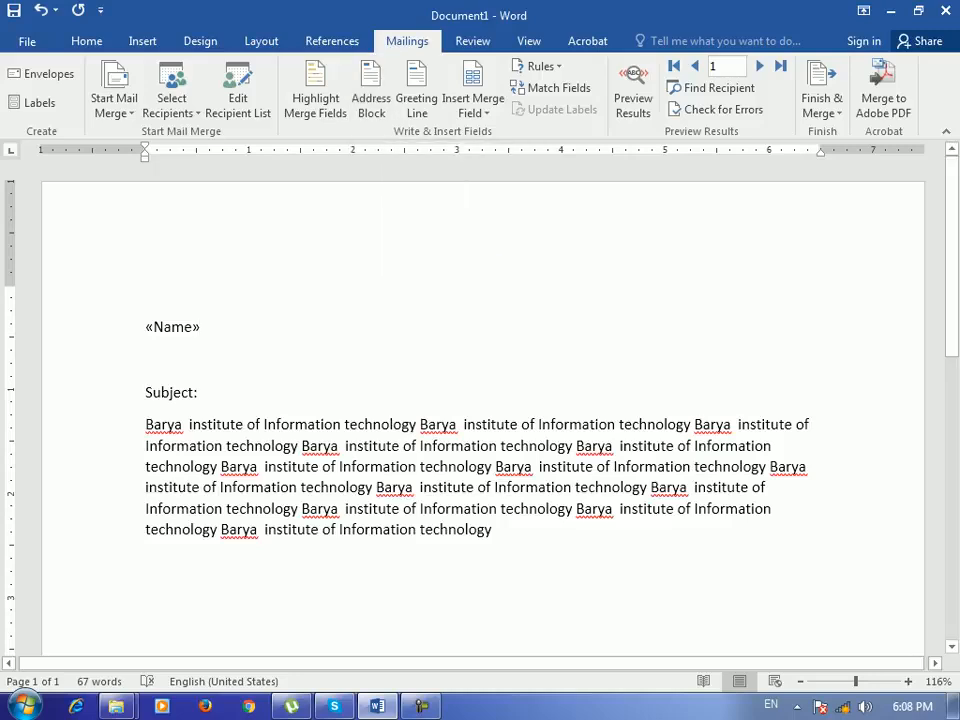
Add an empty line above the Name field and open field matching for a new address block there
{"action": "key", "text": "Home"}
{"action": "key", "text": "Return"}
{"action": "key", "text": "Up"}
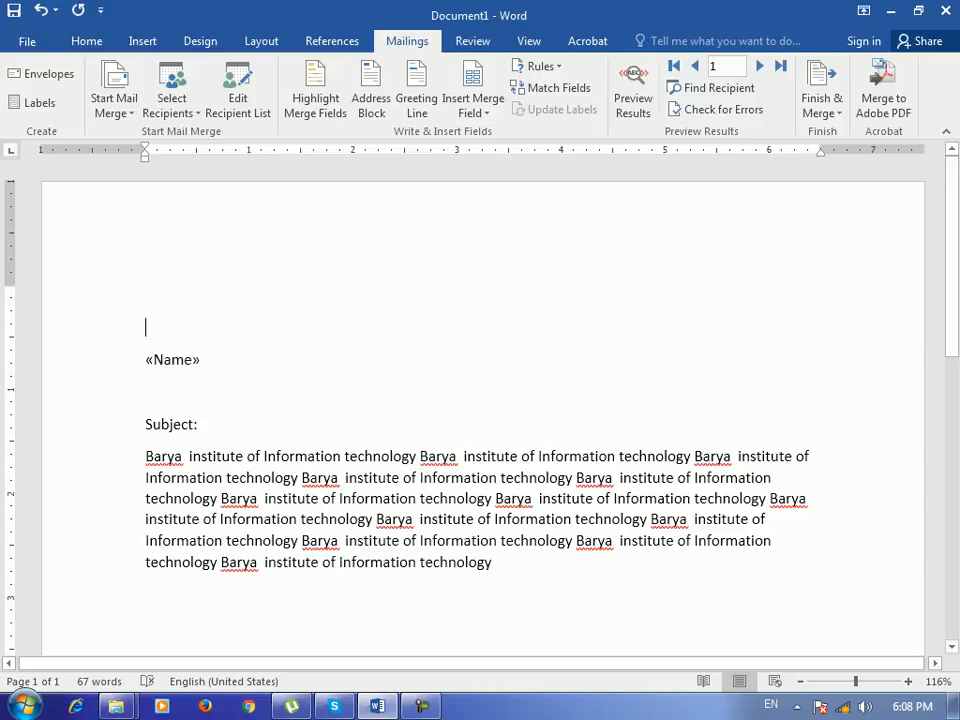
{"action": "left_click", "coordinate": [371, 85]}
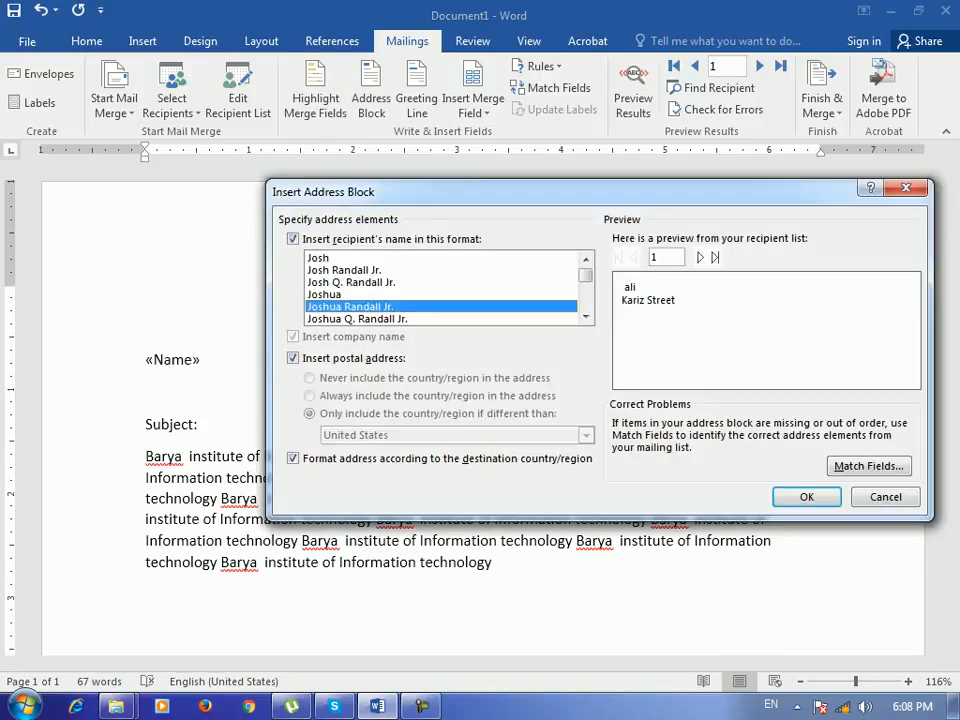
{"action": "left_click_drag", "start_coordinate": [500, 191], "coordinate": [452, 147]}
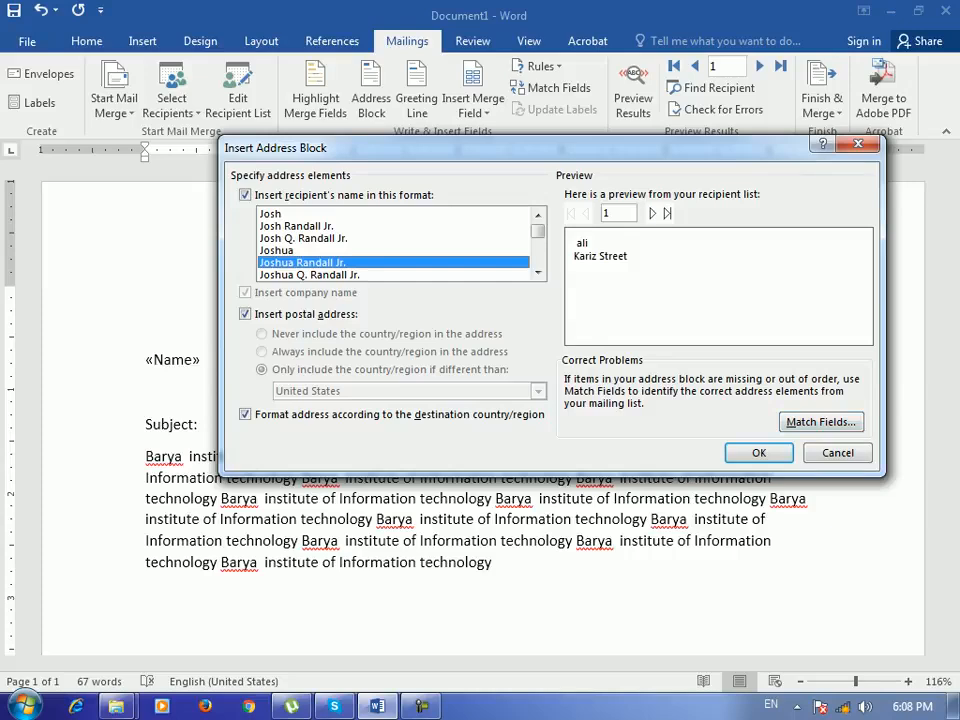
{"action": "left_click", "coordinate": [820, 422]}
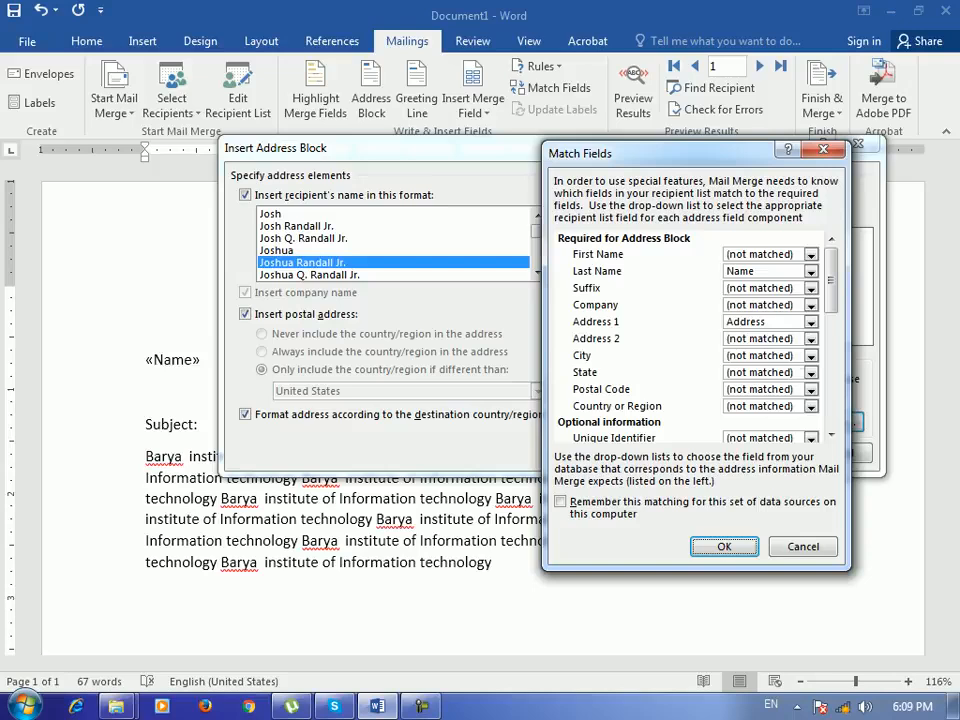
Examine which recipient-list fields can be matched to First Name, Last Name, Company and Address 1
{"action": "left_click", "coordinate": [811, 272]}
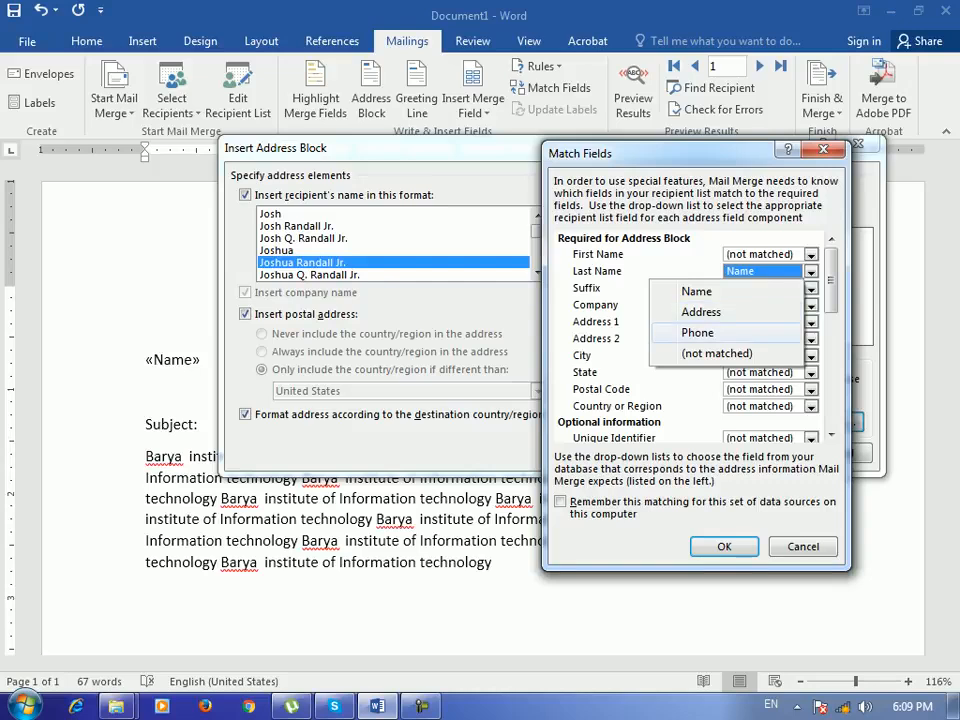
{"action": "left_click", "coordinate": [811, 255]}
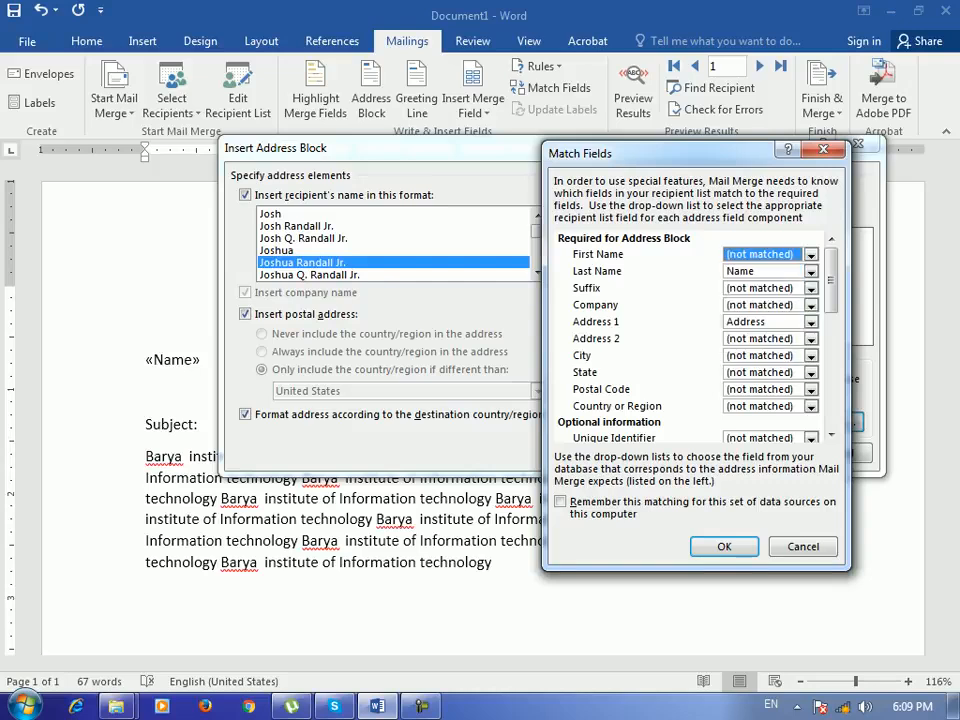
{"action": "left_click", "coordinate": [811, 272]}
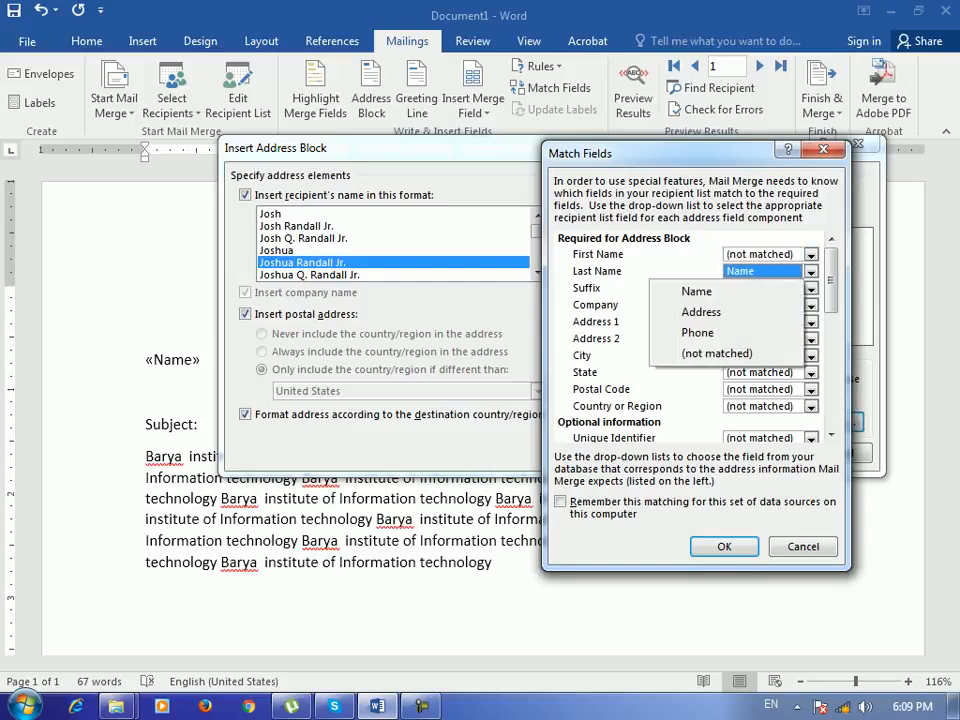
{"action": "left_click", "coordinate": [811, 305]}
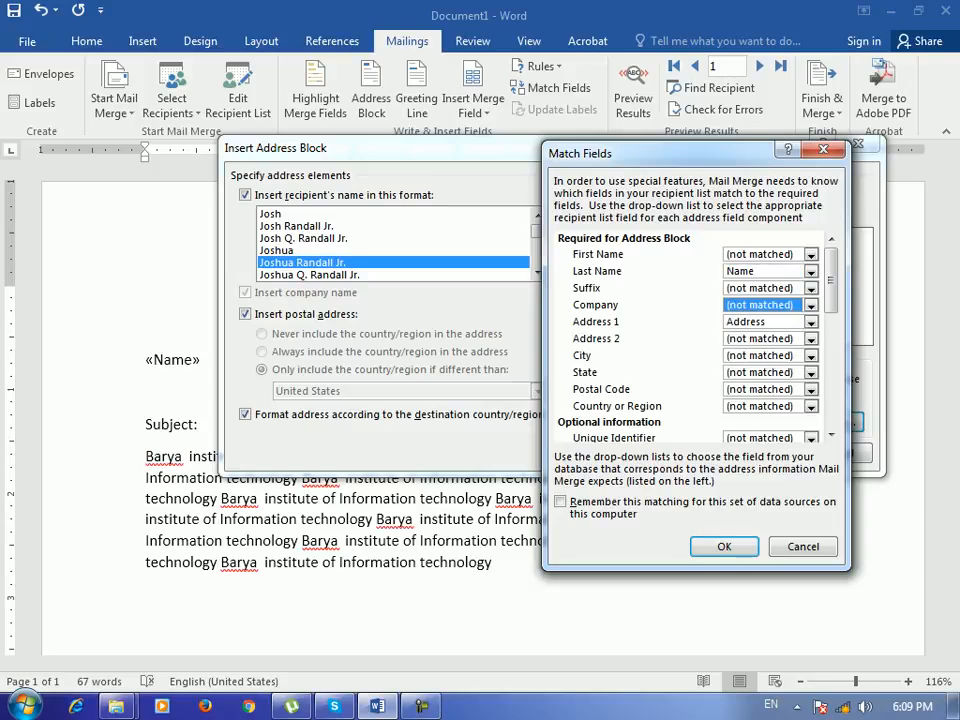
{"action": "left_click", "coordinate": [811, 322]}
{"action": "left_click", "coordinate": [811, 322]}
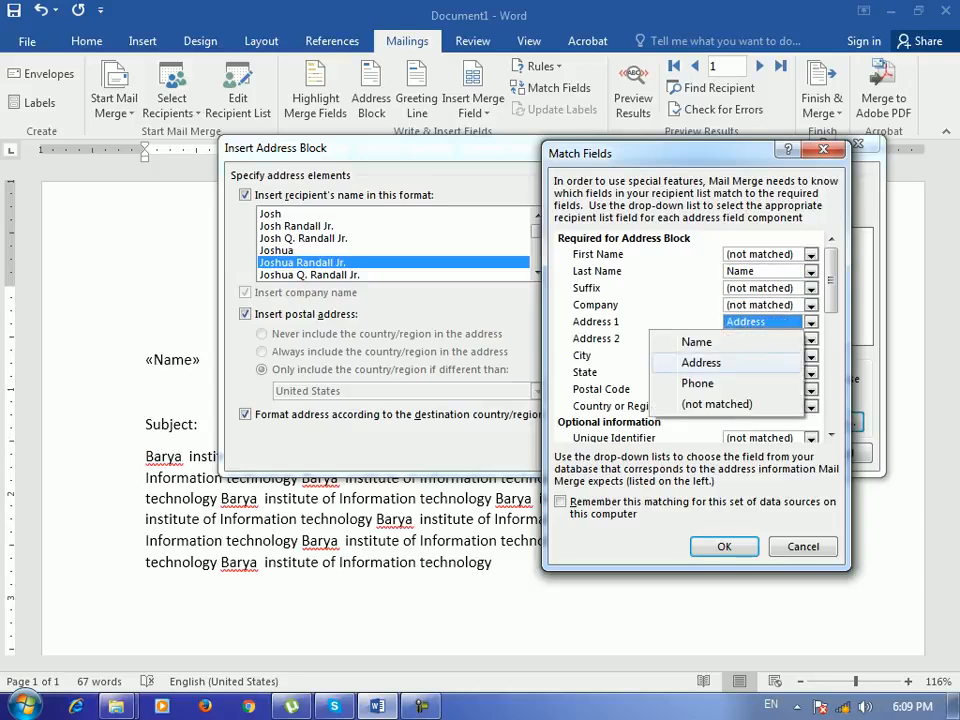
{"action": "left_click", "coordinate": [701, 362]}
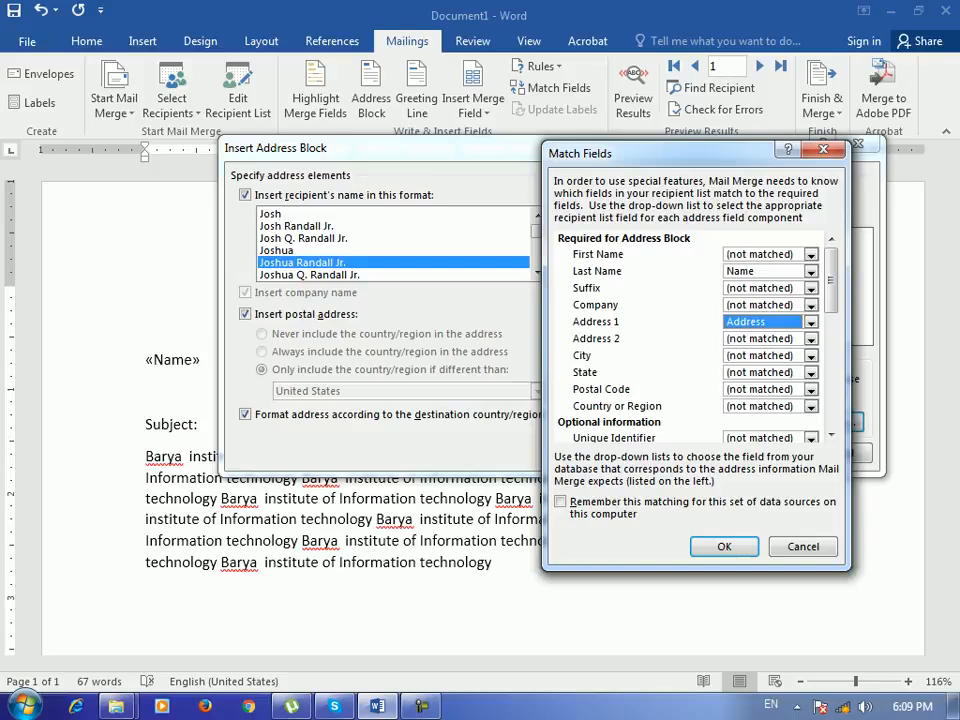
Match Company to the Address field and Address 1 to the Phone field, and accept the matching
{"action": "left_click", "coordinate": [811, 305]}
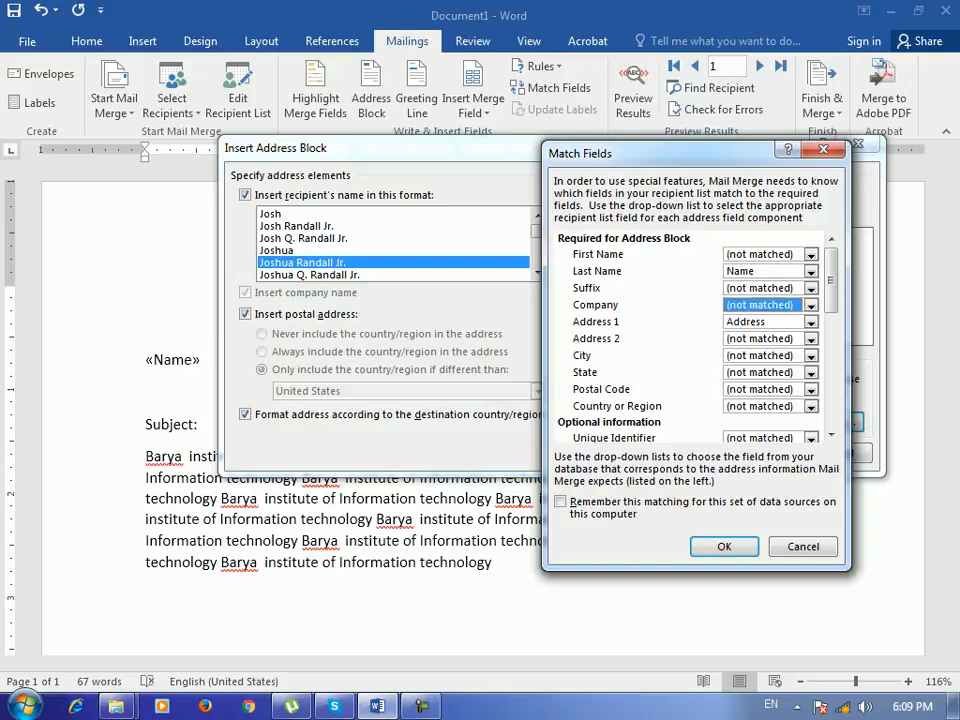
{"action": "left_click", "coordinate": [811, 305]}
{"action": "left_click", "coordinate": [701, 345]}
{"action": "left_click", "coordinate": [811, 322]}
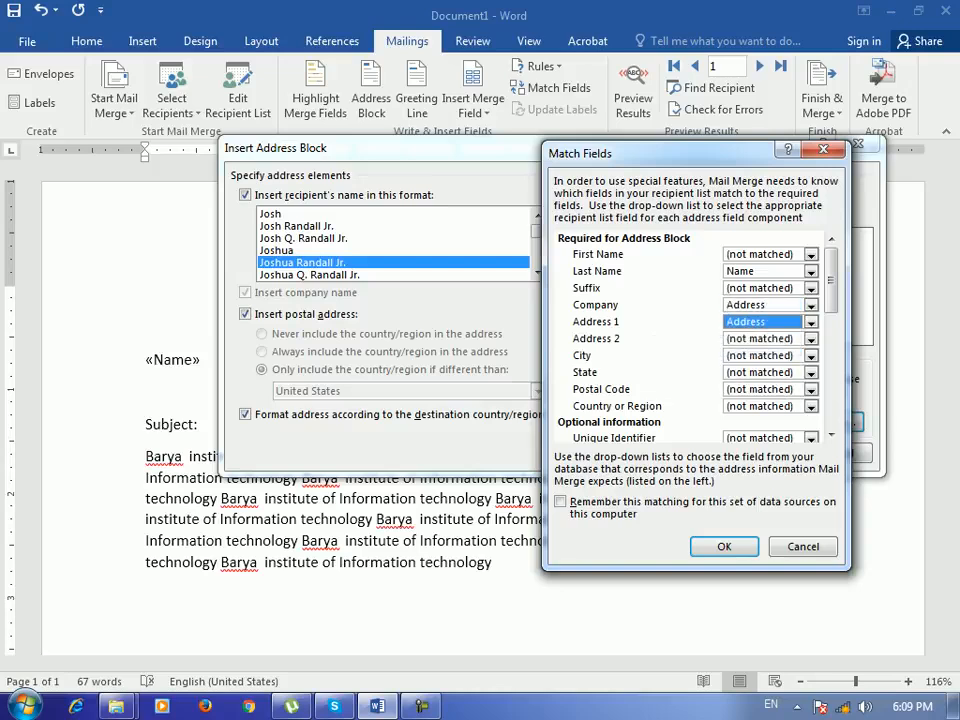
{"action": "left_click", "coordinate": [697, 383]}
{"action": "key", "text": "Return"}
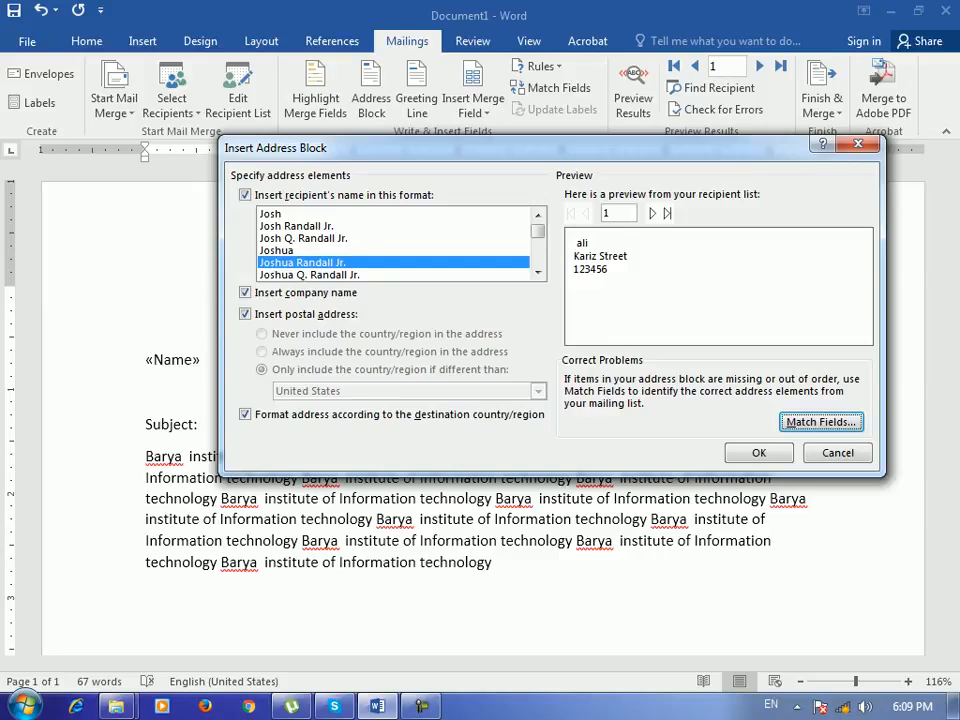
Insert the address block above the Name field, preview the merged results, and check the current field matching
{"action": "key", "text": "Return"}
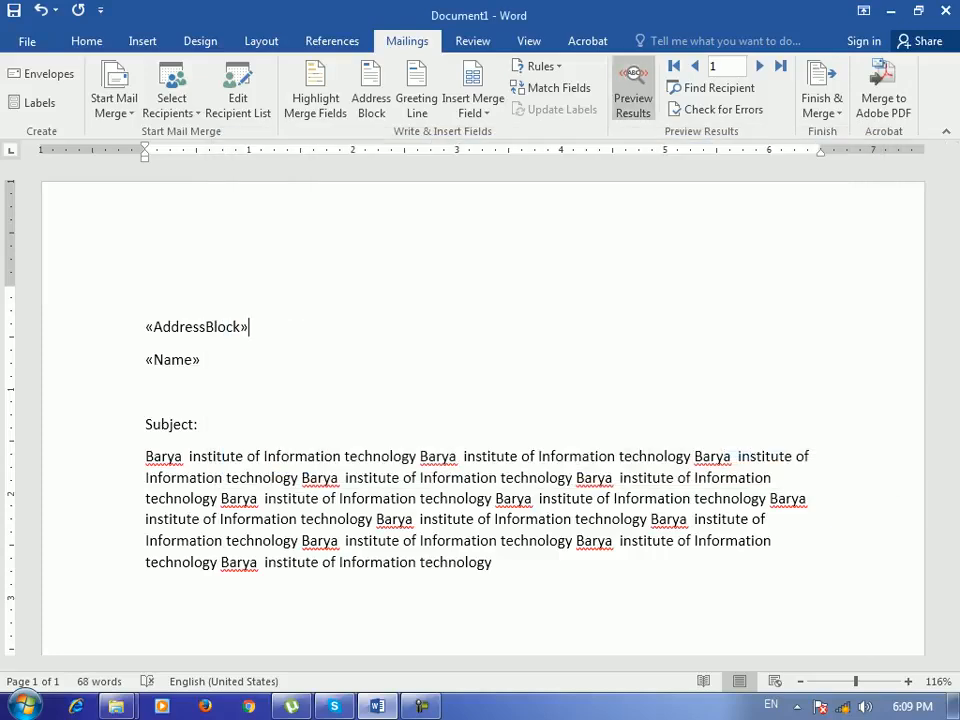
{"action": "left_click", "coordinate": [633, 98]}
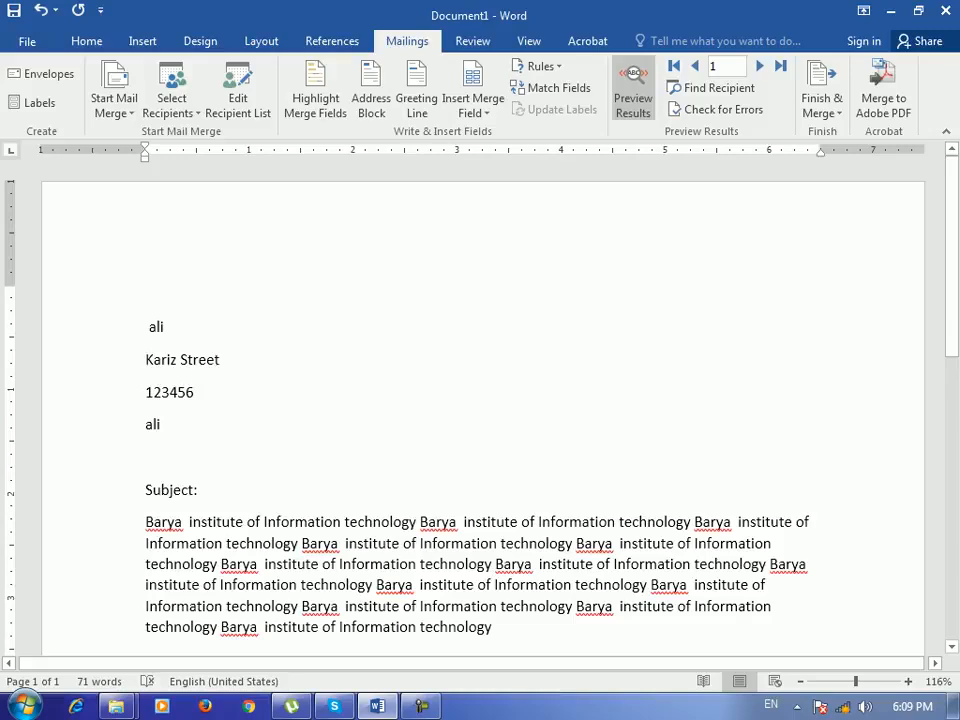
{"action": "left_click", "coordinate": [473, 105]}
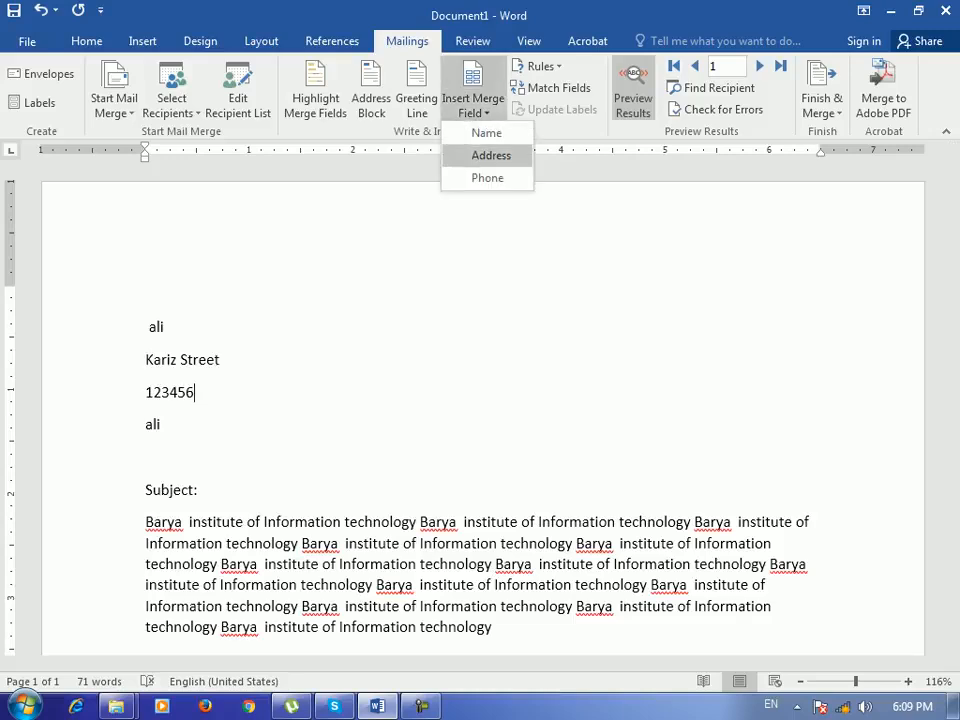
{"action": "left_click", "coordinate": [558, 88]}
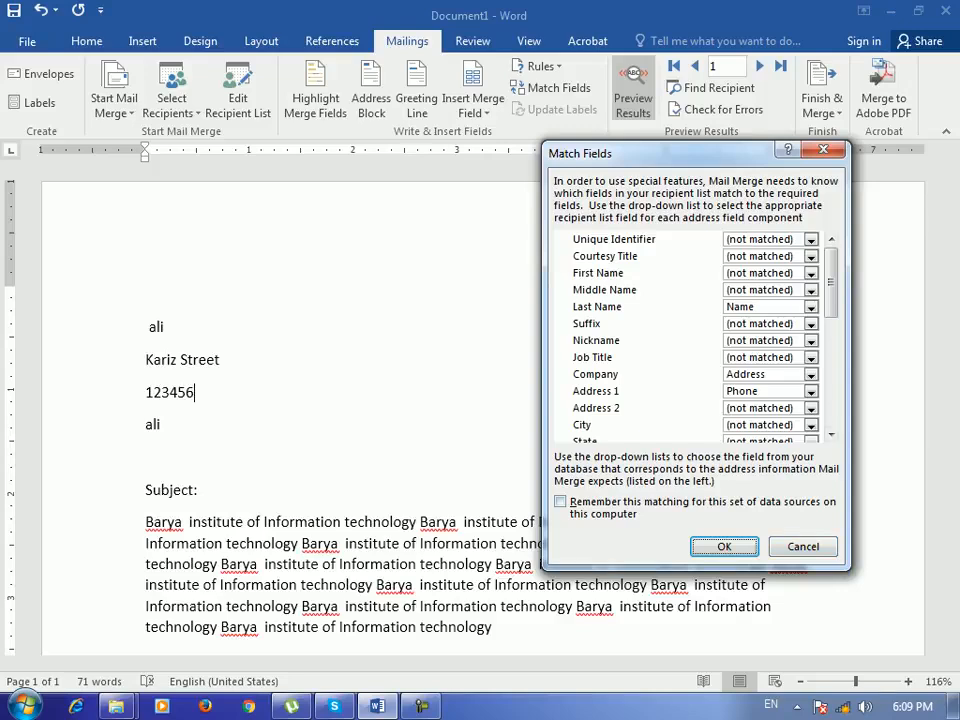
{"action": "left_click", "coordinate": [800, 546]}
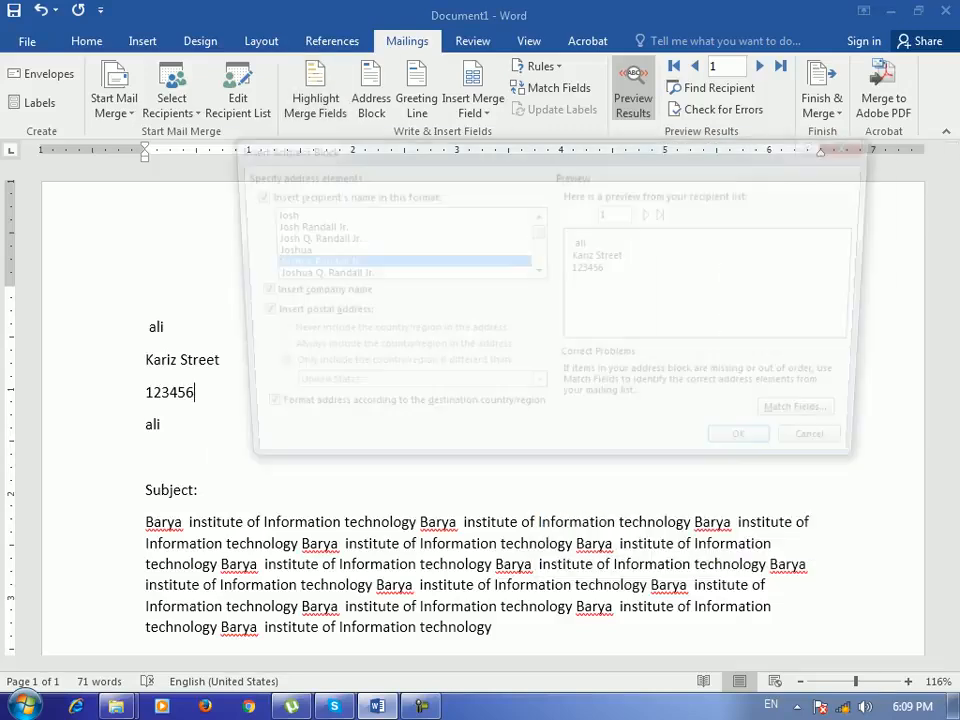
Try several recipient name formats for a second address block and insert it after the first using the format joining two first names
{"action": "left_click", "coordinate": [371, 98]}
{"action": "left_click", "coordinate": [304, 238]}
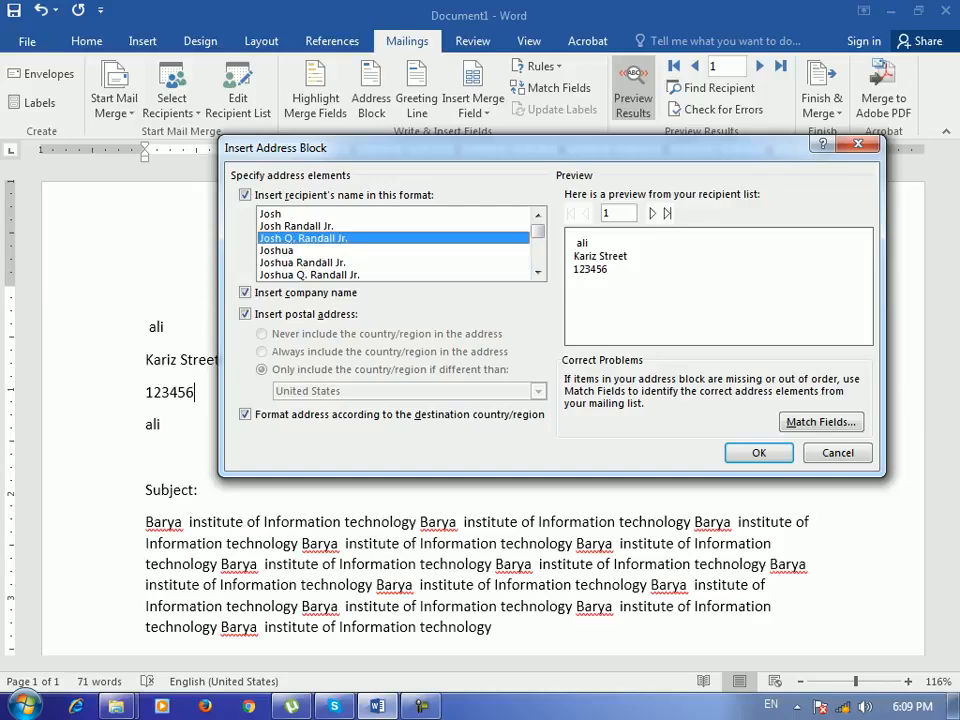
{"action": "left_click", "coordinate": [303, 263]}
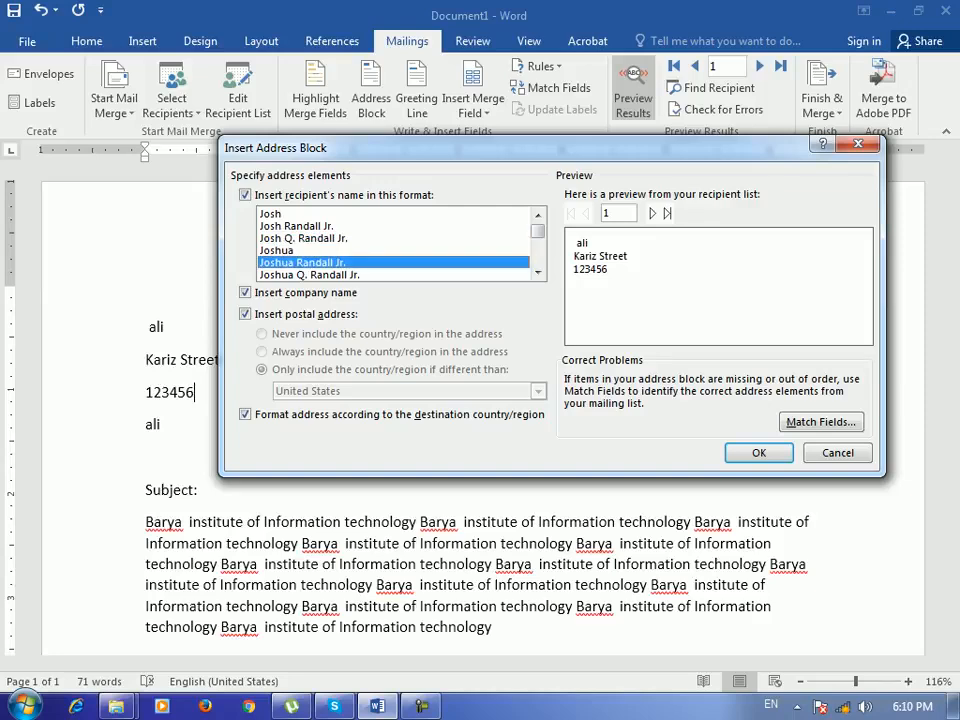
{"action": "left_click", "coordinate": [271, 214]}
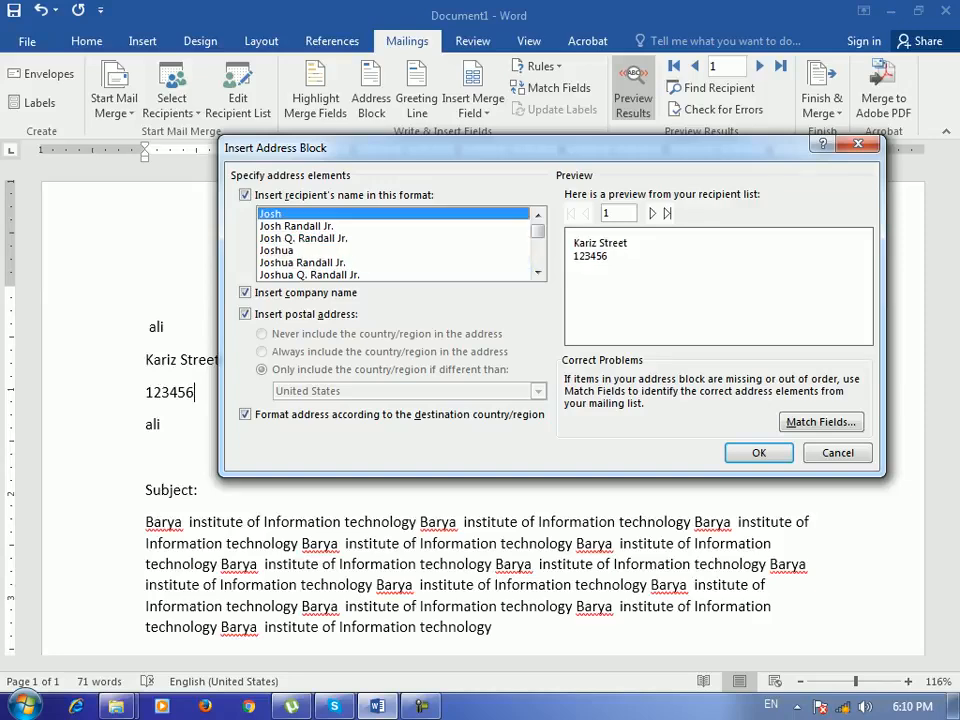
{"action": "scroll", "coordinate": [303, 263], "scroll_direction": "down", "scroll_amount": 4}
{"action": "scroll", "coordinate": [303, 263], "scroll_direction": "up", "scroll_amount": 4}
{"action": "left_click", "coordinate": [303, 263]}
{"action": "scroll", "coordinate": [303, 263], "scroll_direction": "down", "scroll_amount": 4}
{"action": "scroll", "coordinate": [398, 244], "scroll_direction": "down", "scroll_amount": 1}
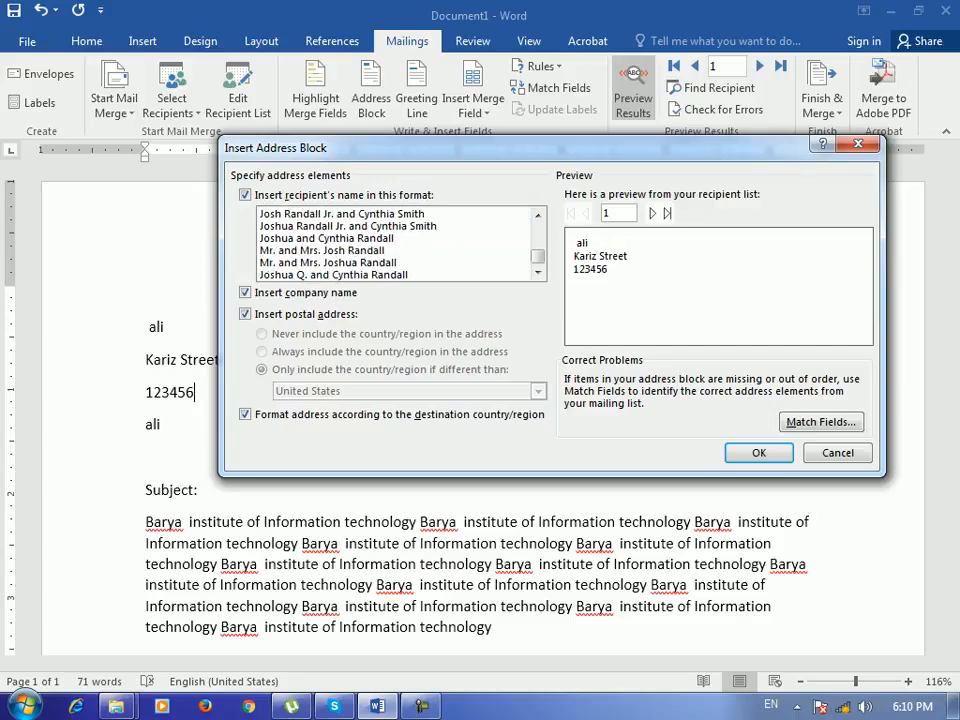
{"action": "left_click", "coordinate": [322, 251]}
{"action": "left_click", "coordinate": [326, 239]}
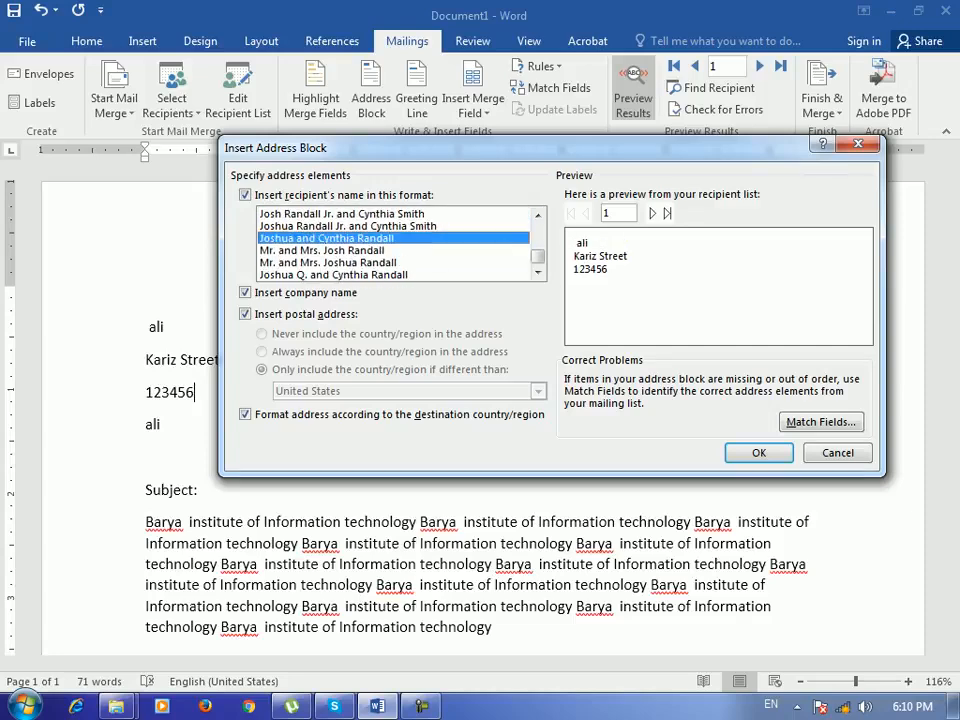
{"action": "left_click", "coordinate": [759, 453]}
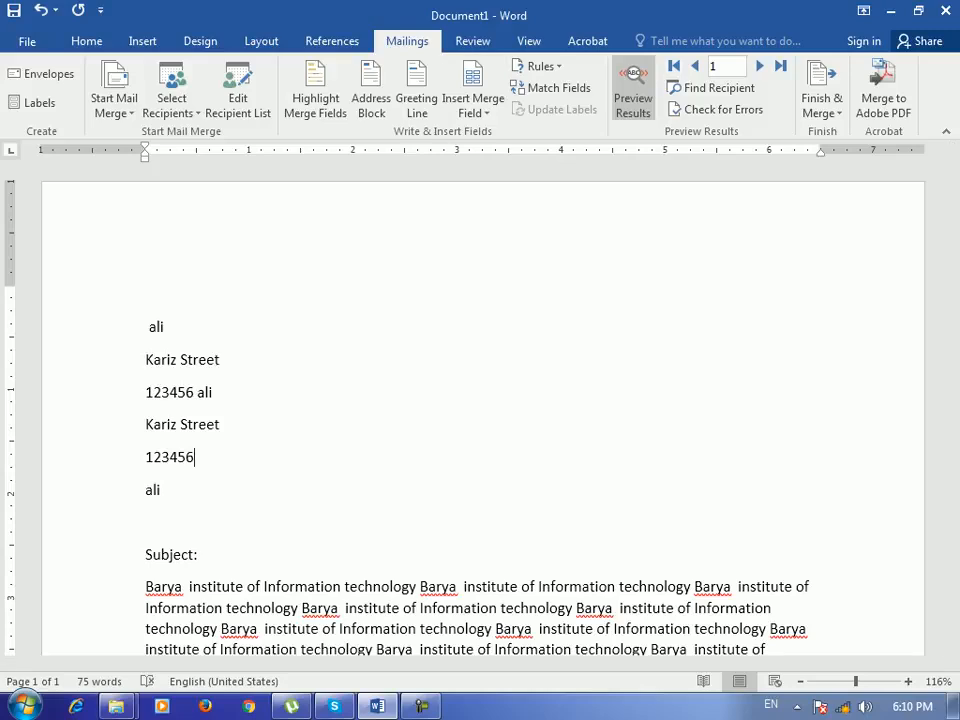
Undo the insertion of the second address block
{"action": "left_click", "coordinate": [473, 108]}
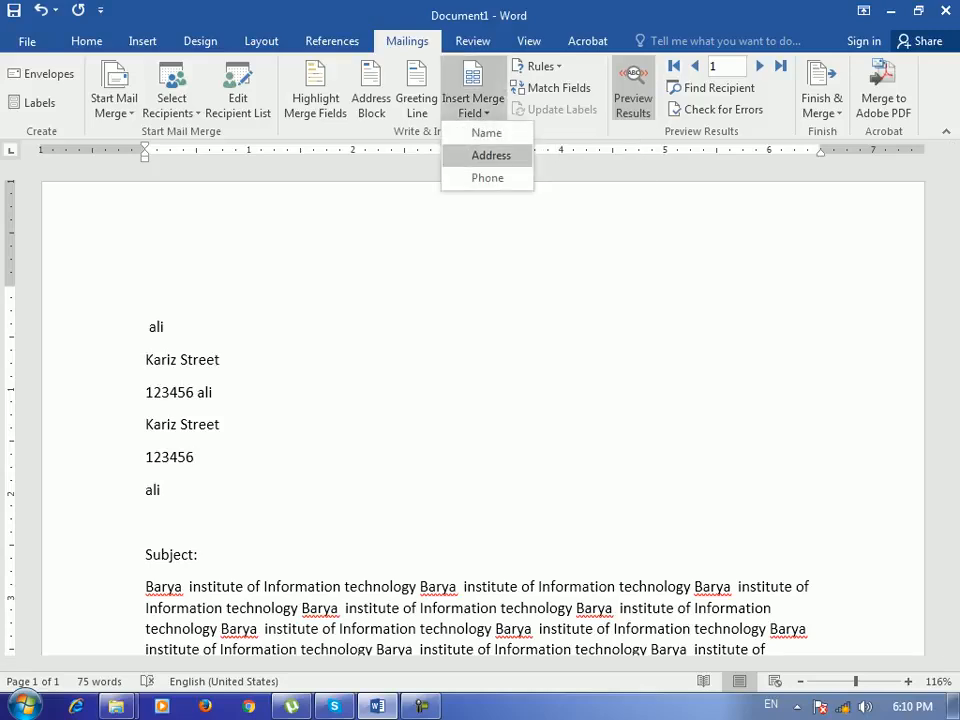
{"action": "left_click", "coordinate": [473, 108]}
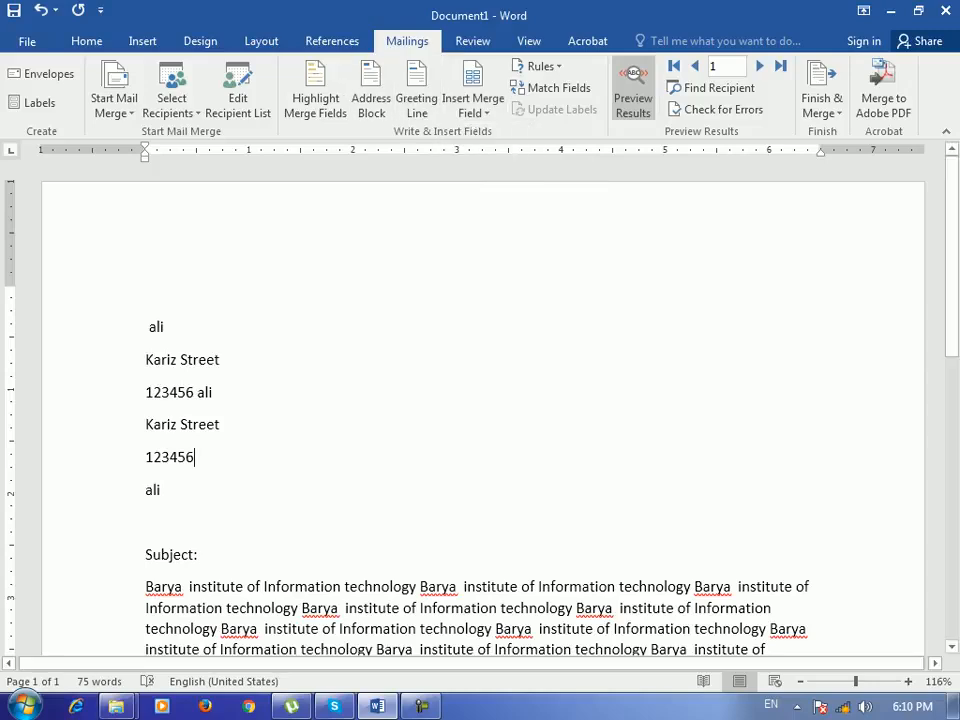
{"action": "key", "text": "ctrl+z"}
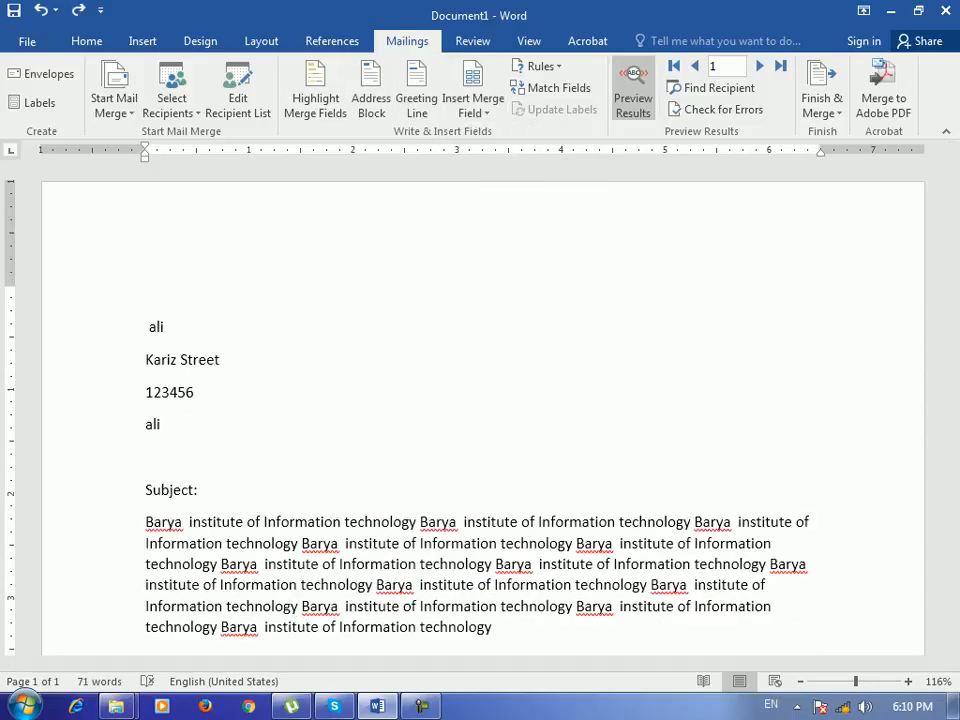
{"action": "key", "text": "ctrl+z"}
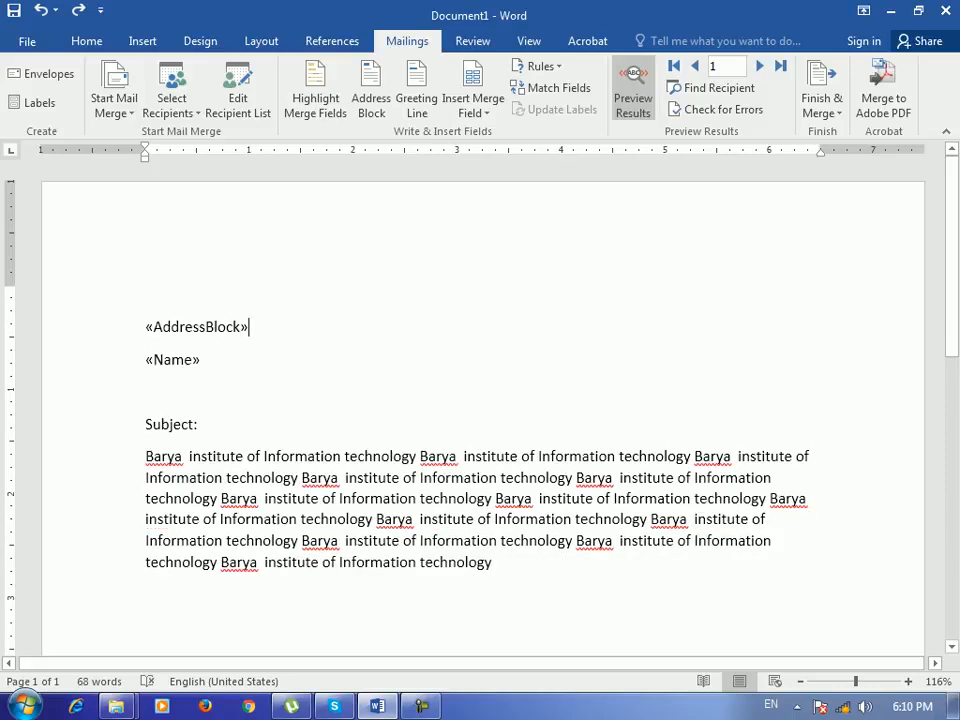
Delete the address block above the Name field and set up a greeting line there with "Dear" and the "Mr." plus last name format
{"action": "left_click_drag", "start_coordinate": [147, 296], "coordinate": [156, 333]}
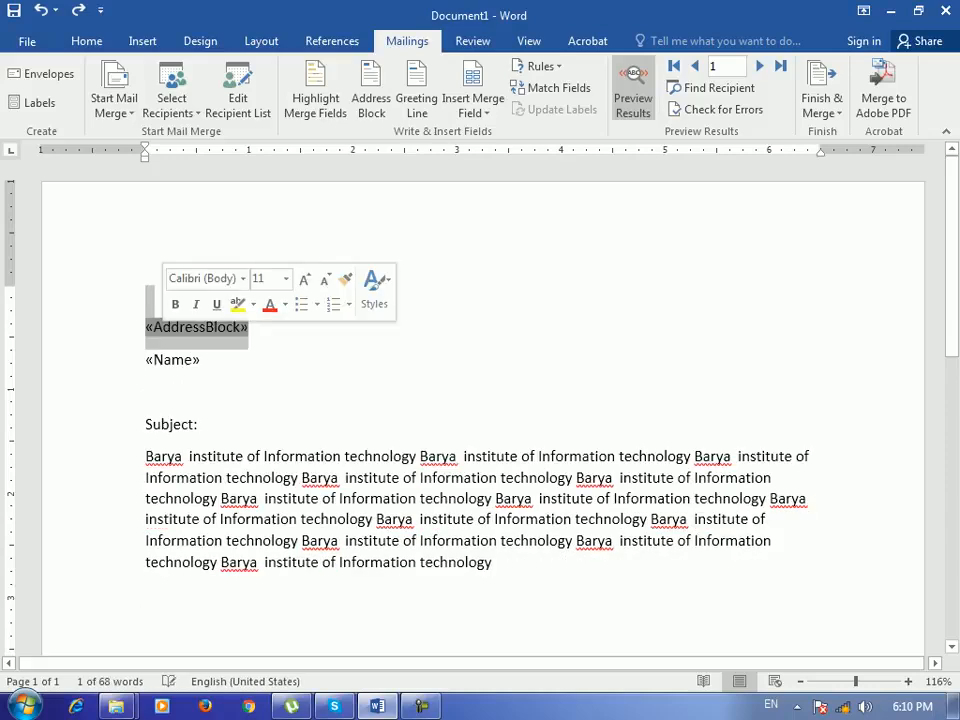
{"action": "key", "text": "Delete"}
{"action": "left_click", "coordinate": [416, 98]}
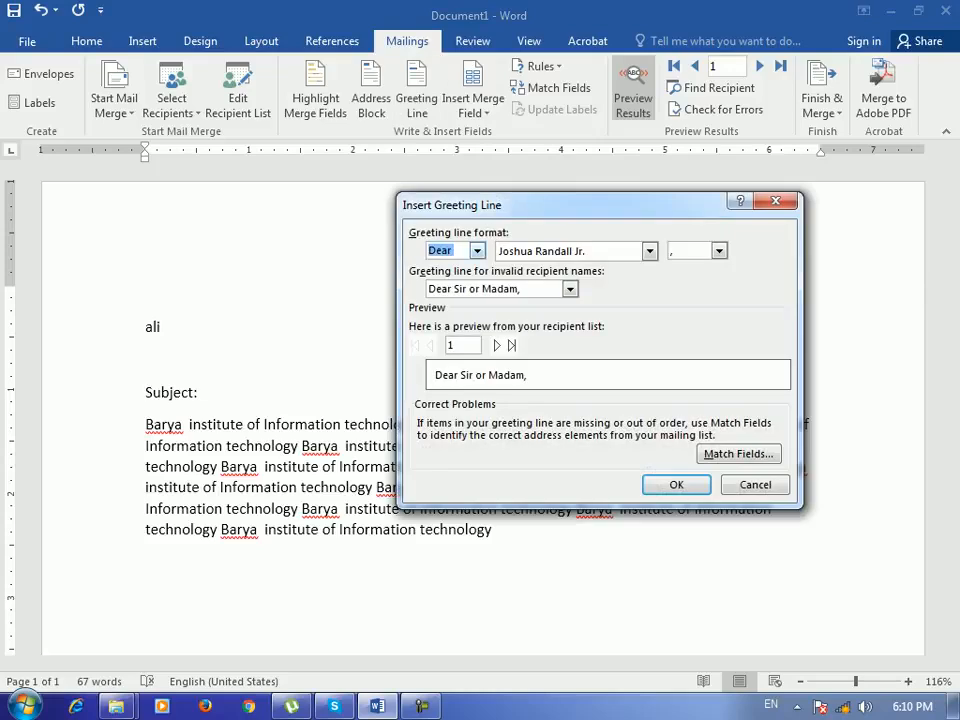
{"action": "left_click", "coordinate": [477, 250]}
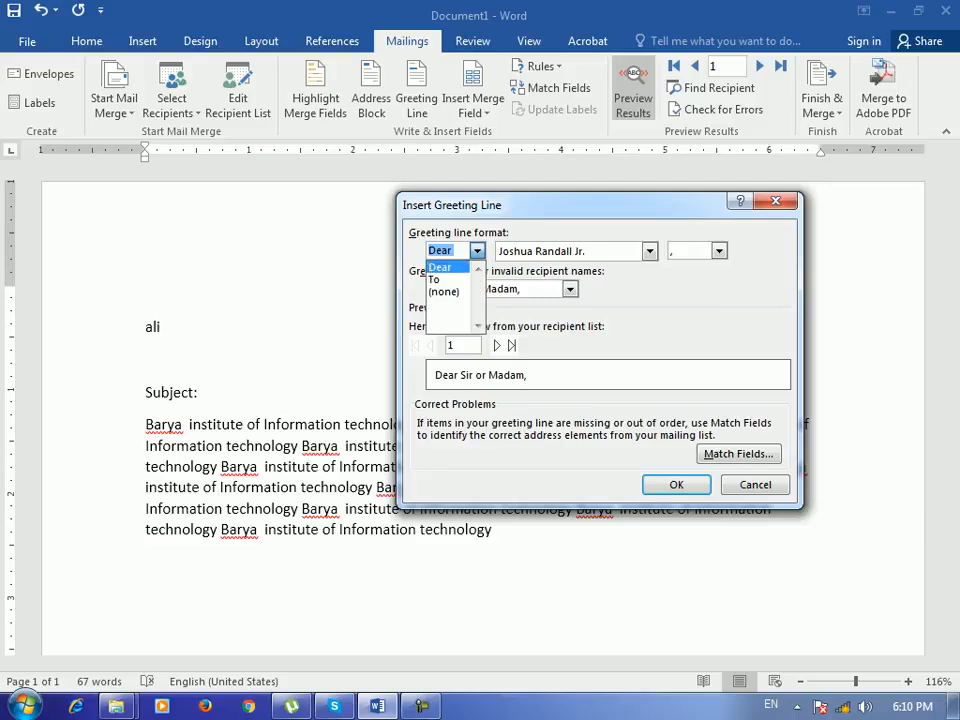
{"action": "left_click", "coordinate": [441, 267]}
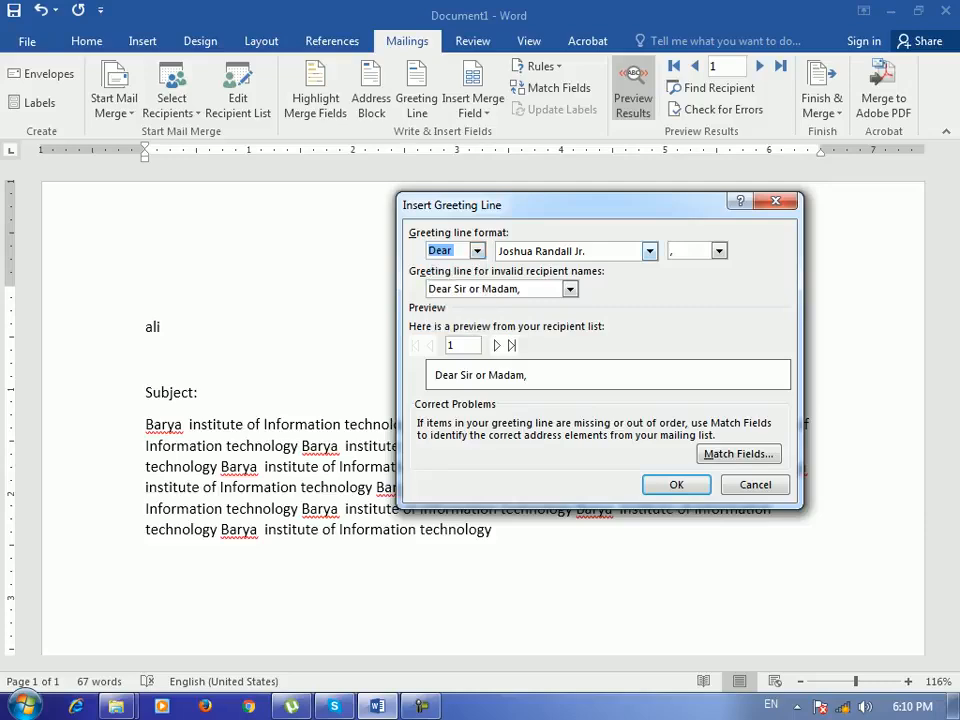
{"action": "left_click", "coordinate": [649, 251]}
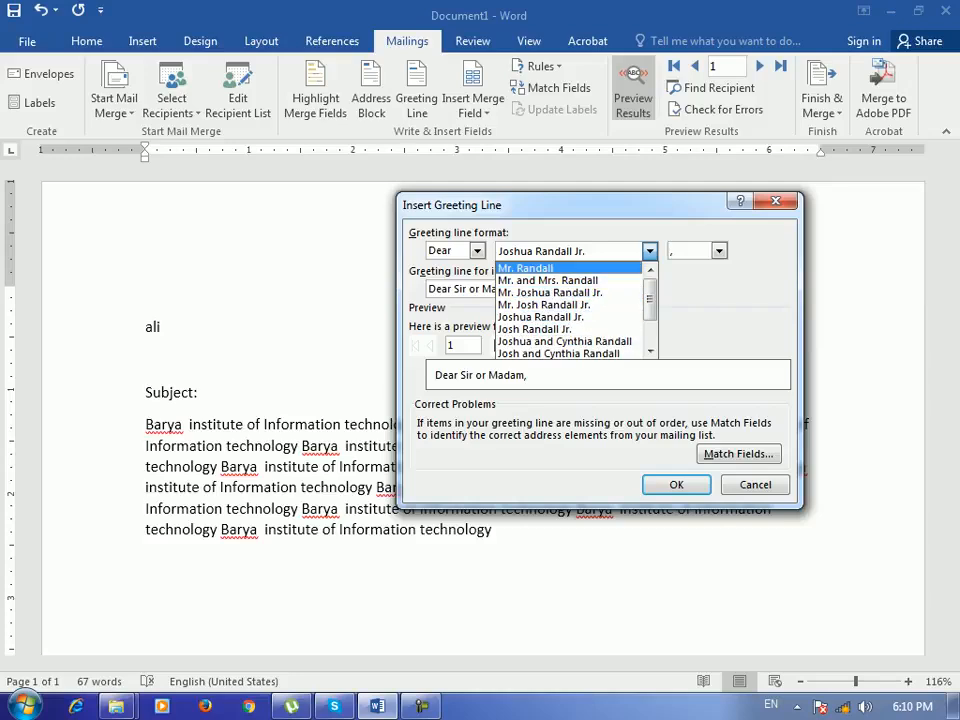
{"action": "key", "text": "Escape"}
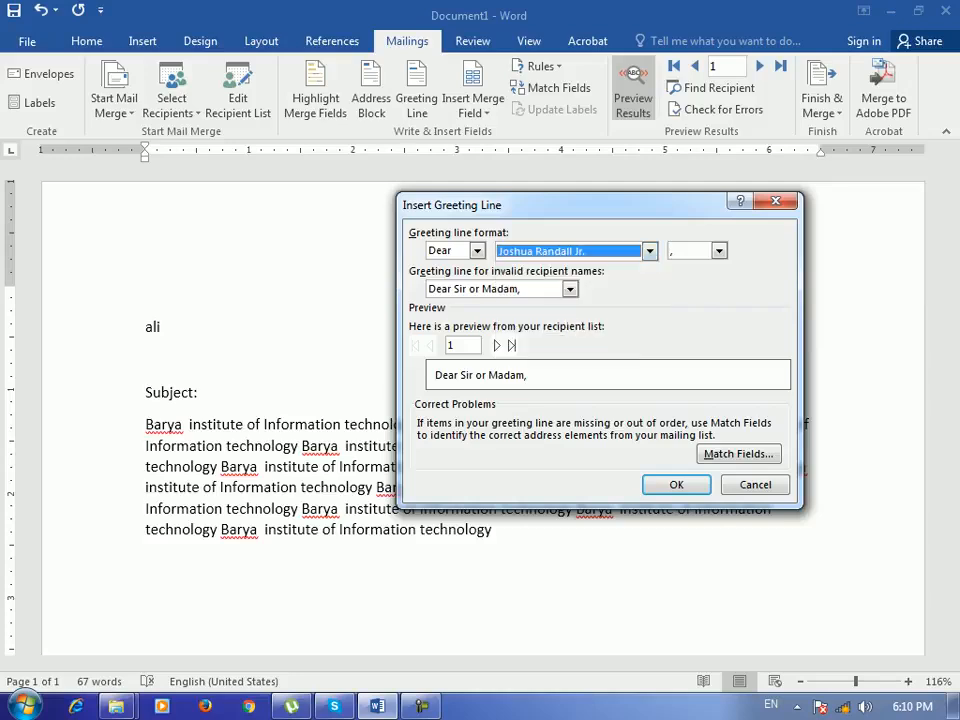
{"action": "left_click", "coordinate": [650, 251]}
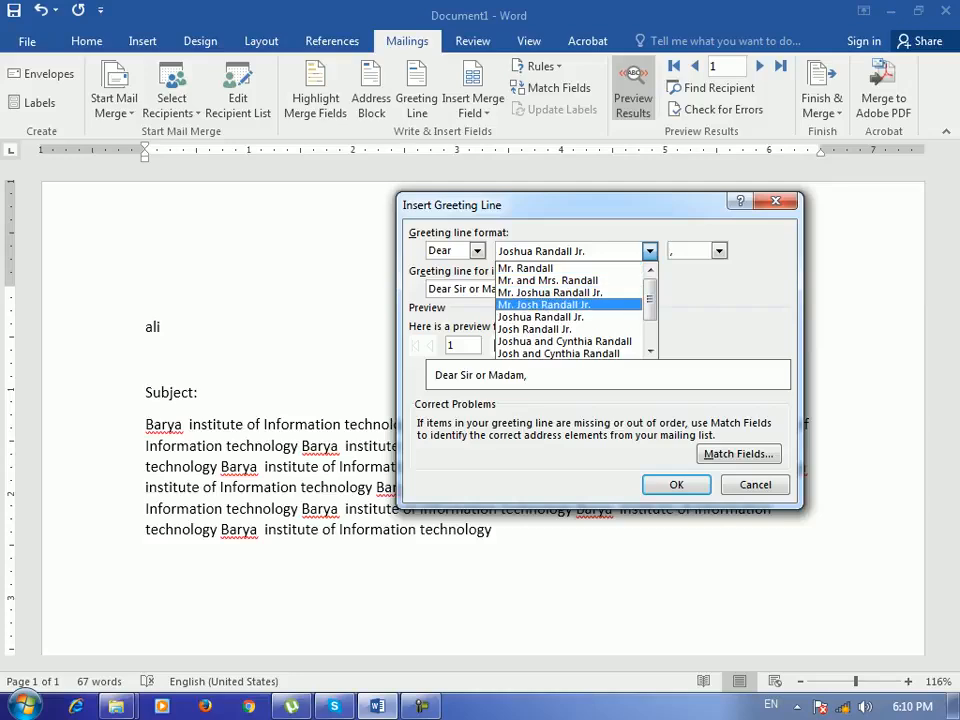
{"action": "left_click", "coordinate": [526, 268]}
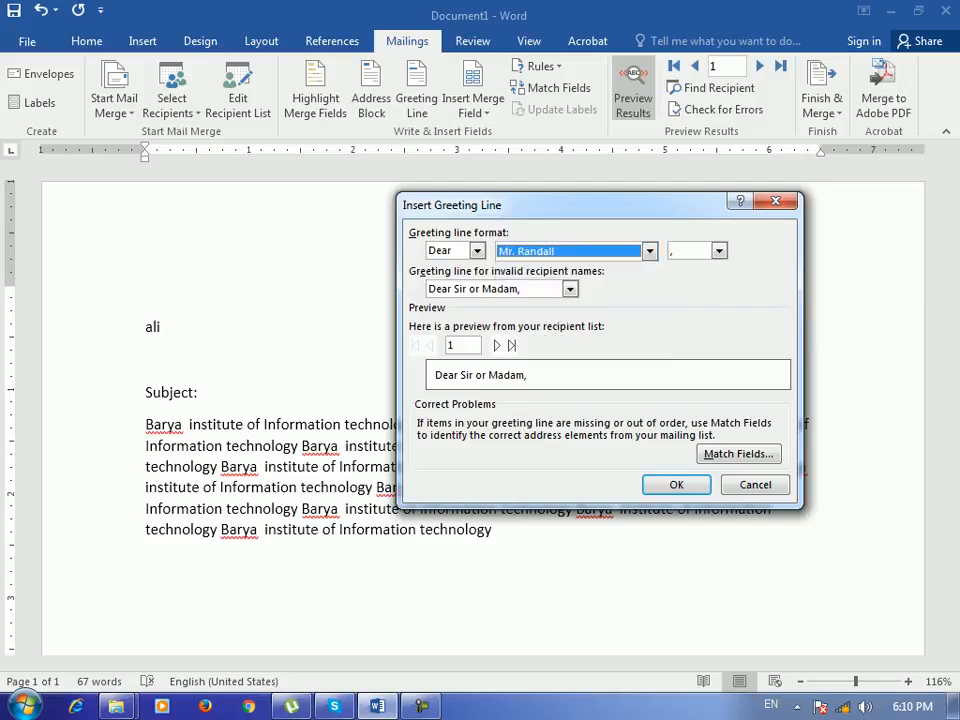
Keep the comma as greeting punctuation, review the field matching, and insert the greeting line above the Name field
{"action": "left_click", "coordinate": [719, 251]}
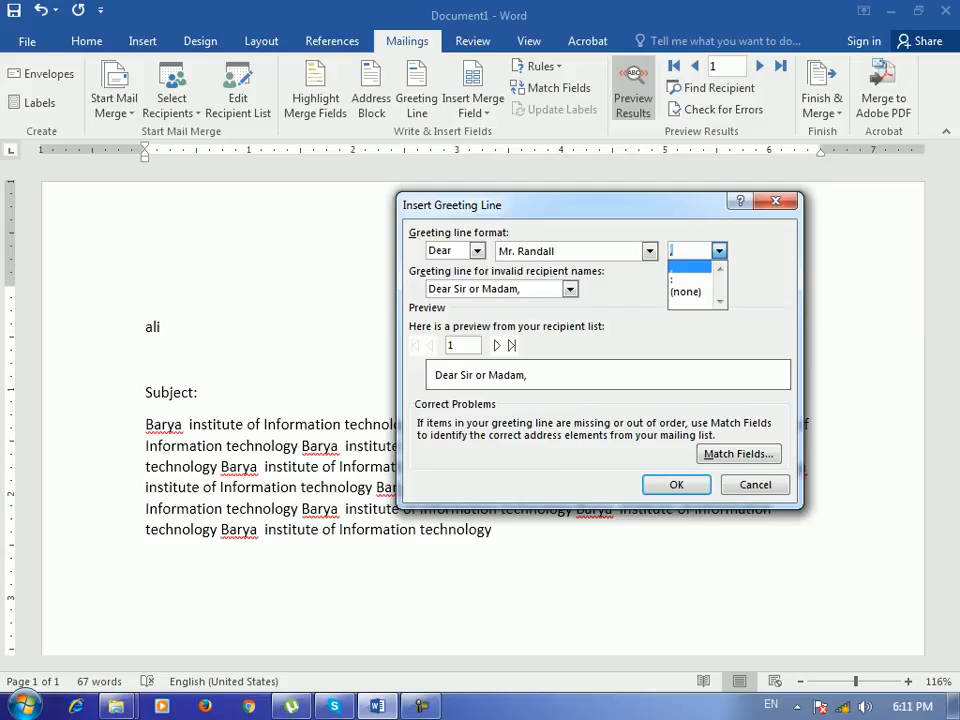
{"action": "left_click", "coordinate": [719, 251]}
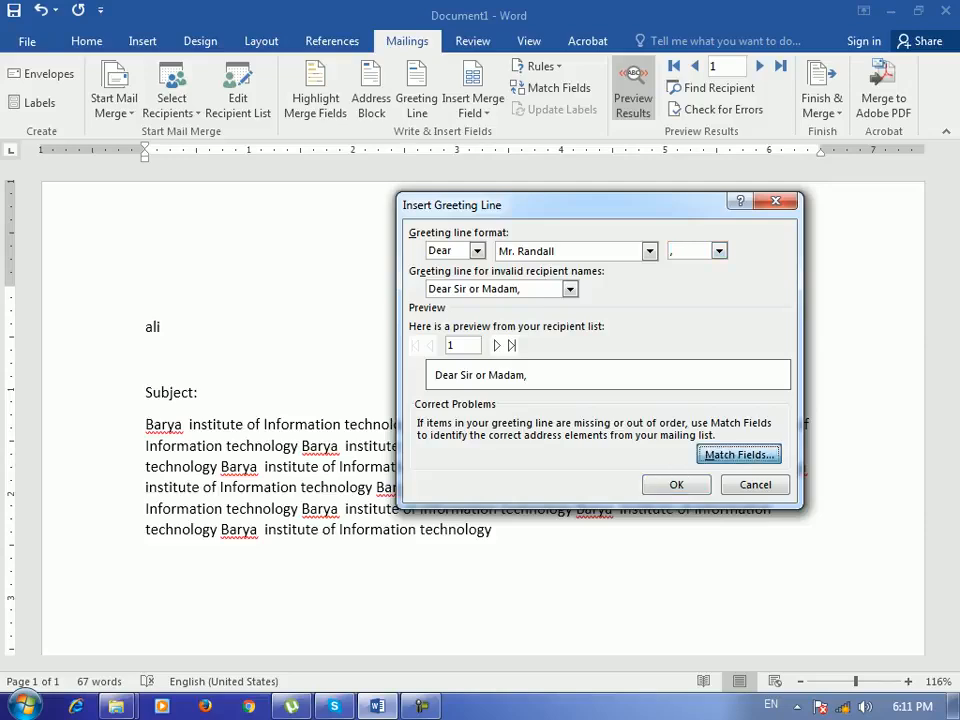
{"action": "left_click", "coordinate": [738, 454]}
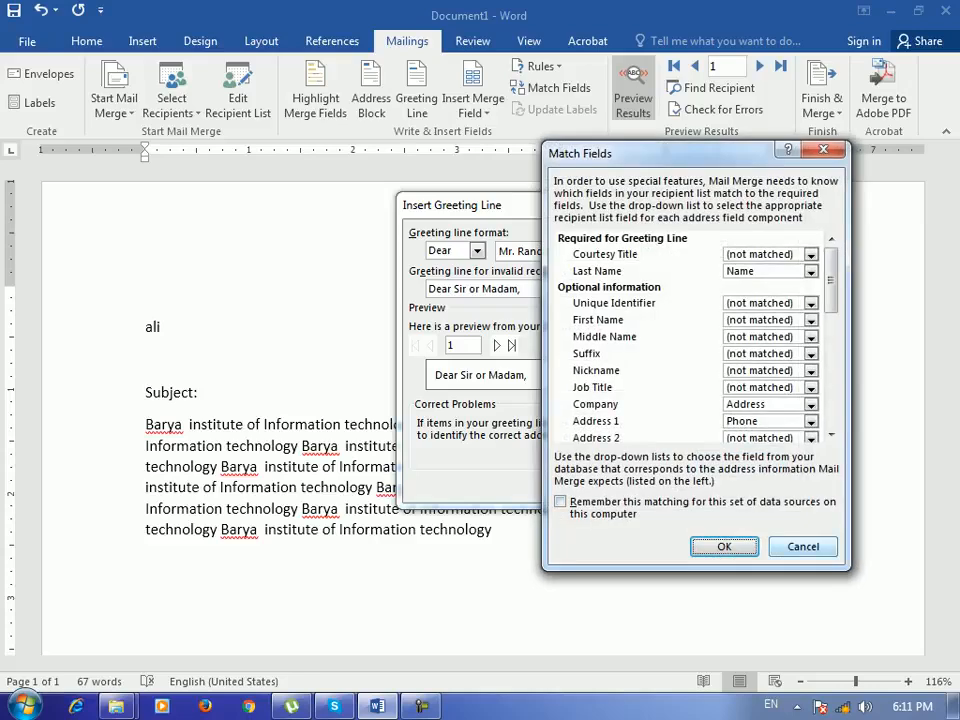
{"action": "key", "text": "Return"}
{"action": "key", "text": "Return"}
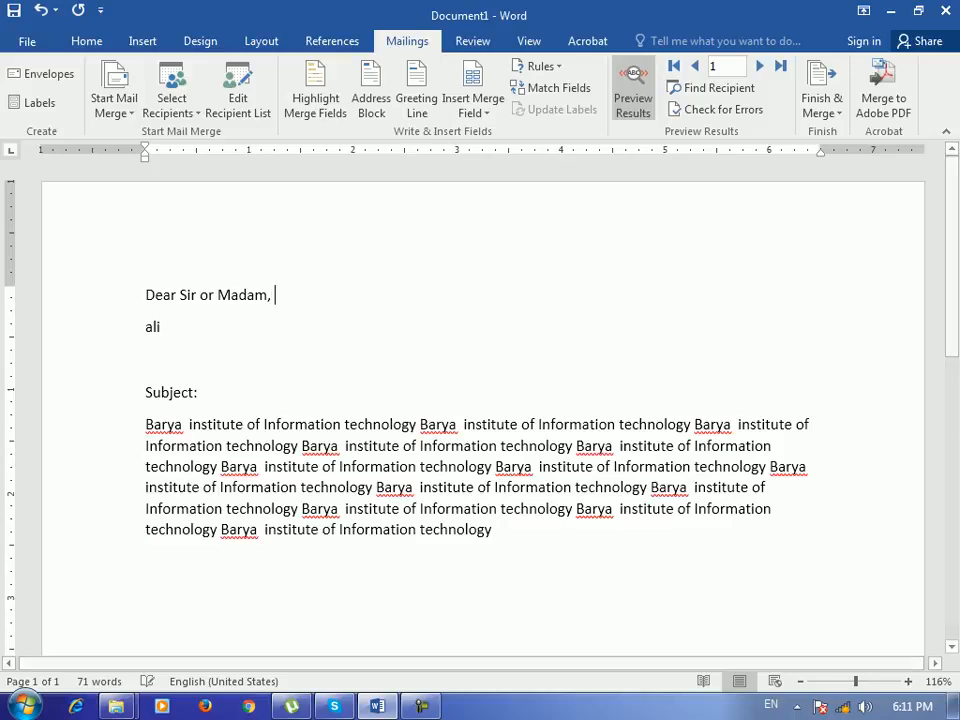
Try adding the Name merge field after the greeting line
{"action": "left_click", "coordinate": [486, 113]}
{"action": "left_click", "coordinate": [484, 133]}
{"action": "key", "text": "BackSpace"}
{"action": "key", "text": "BackSpace"}
{"action": "key", "text": "BackSpace"}
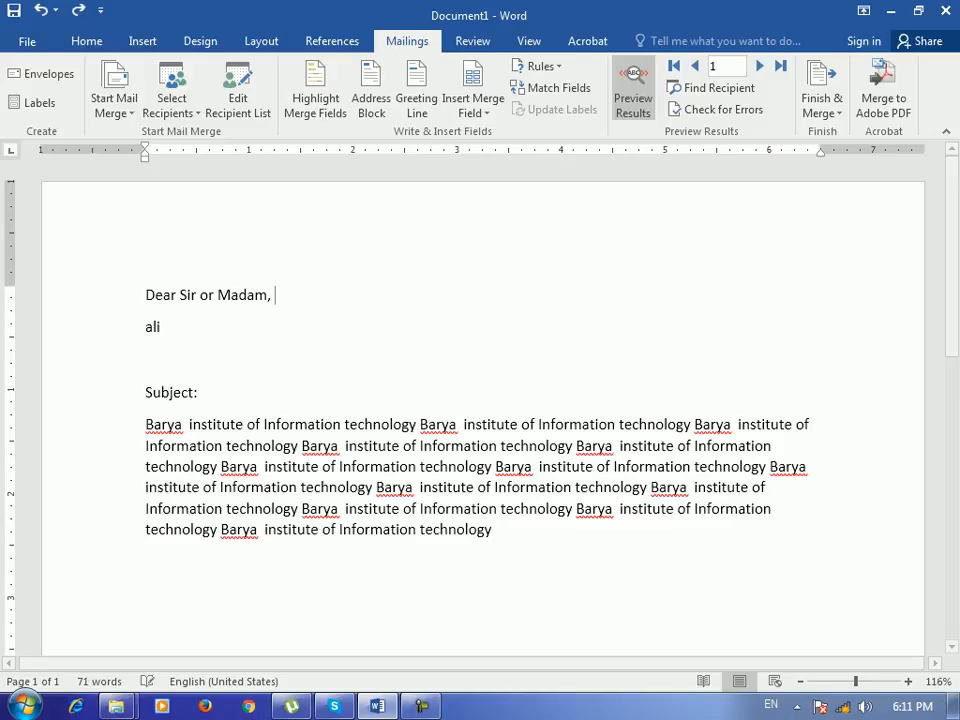
{"action": "left_click", "coordinate": [416, 90]}
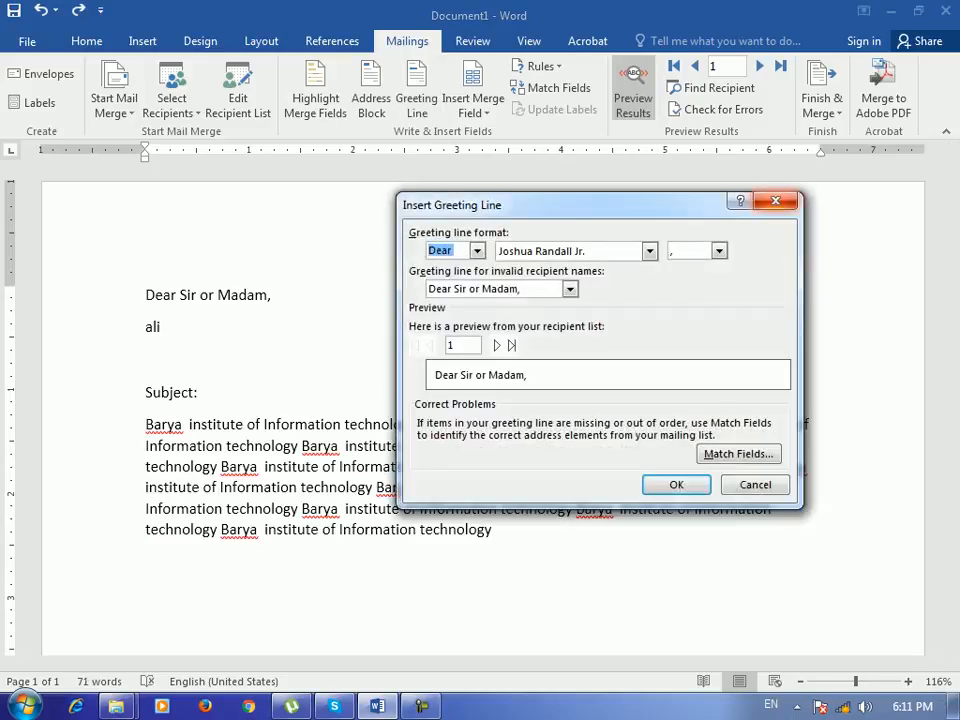
{"action": "key", "text": "Escape"}
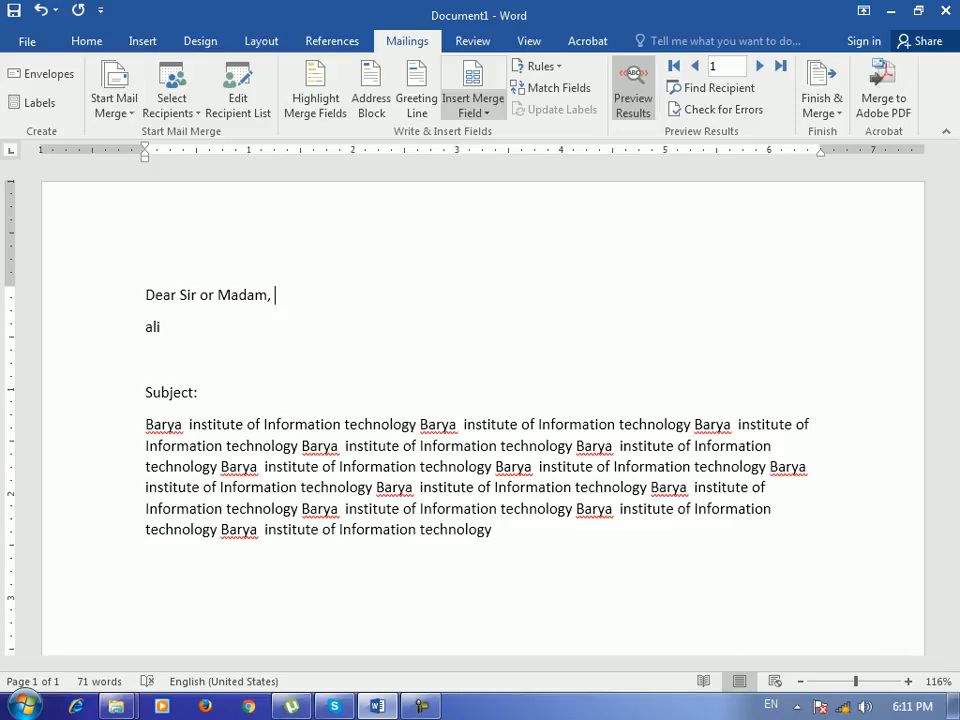
{"action": "left_click", "coordinate": [473, 110]}
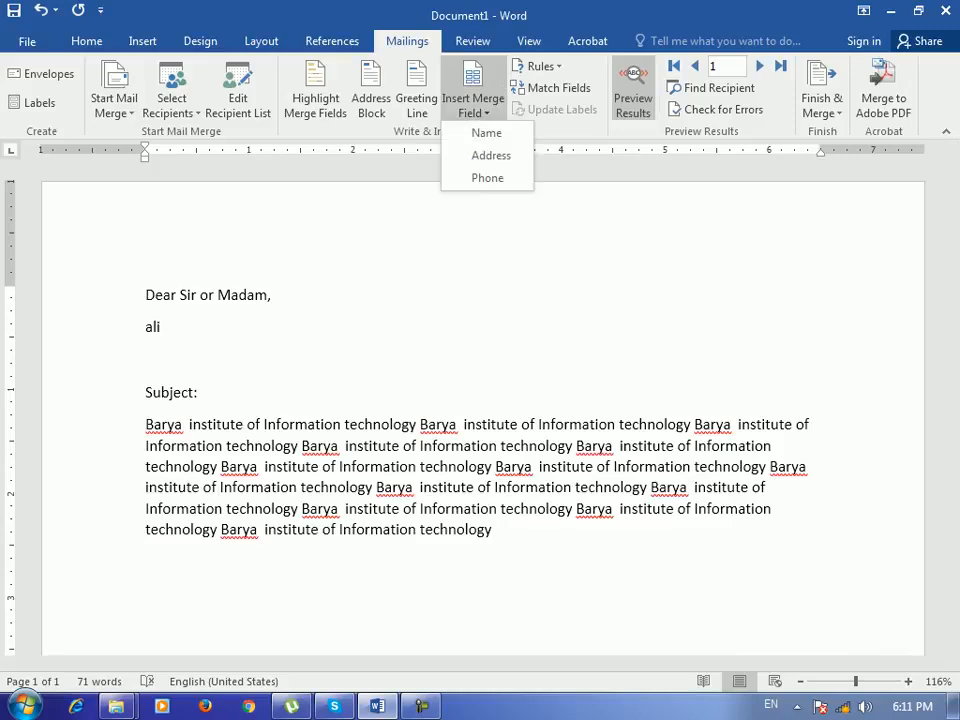
{"action": "left_click", "coordinate": [473, 110]}
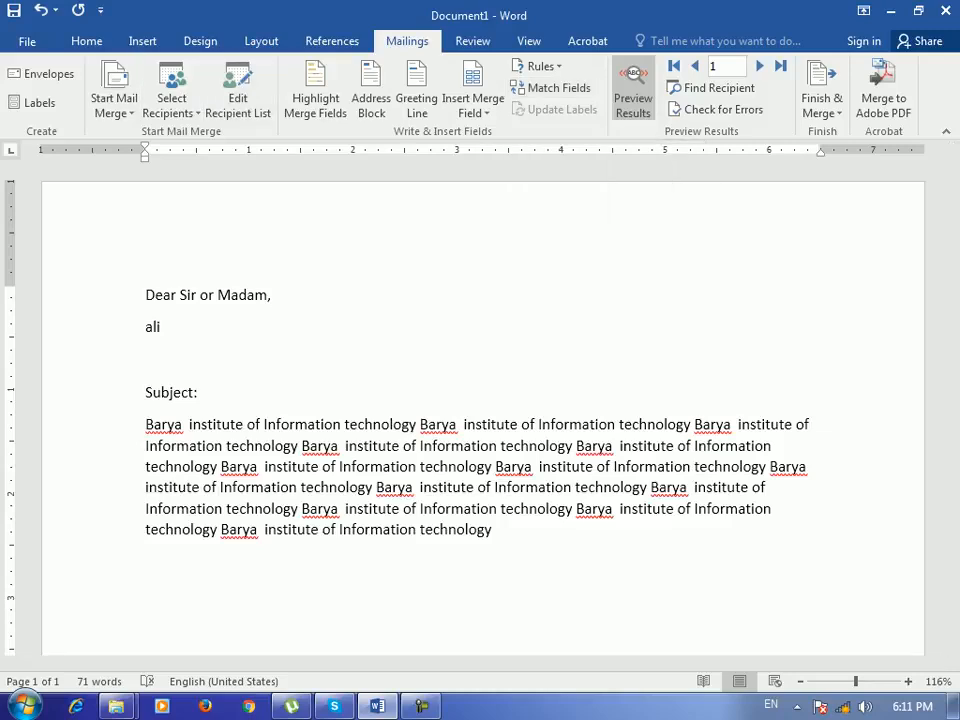
Browse forward and back through the recipient records to check the Name field in the letter preview
{"action": "left_click", "coordinate": [759, 65]}
{"action": "left_click", "coordinate": [759, 65]}
{"action": "left_click", "coordinate": [695, 66]}
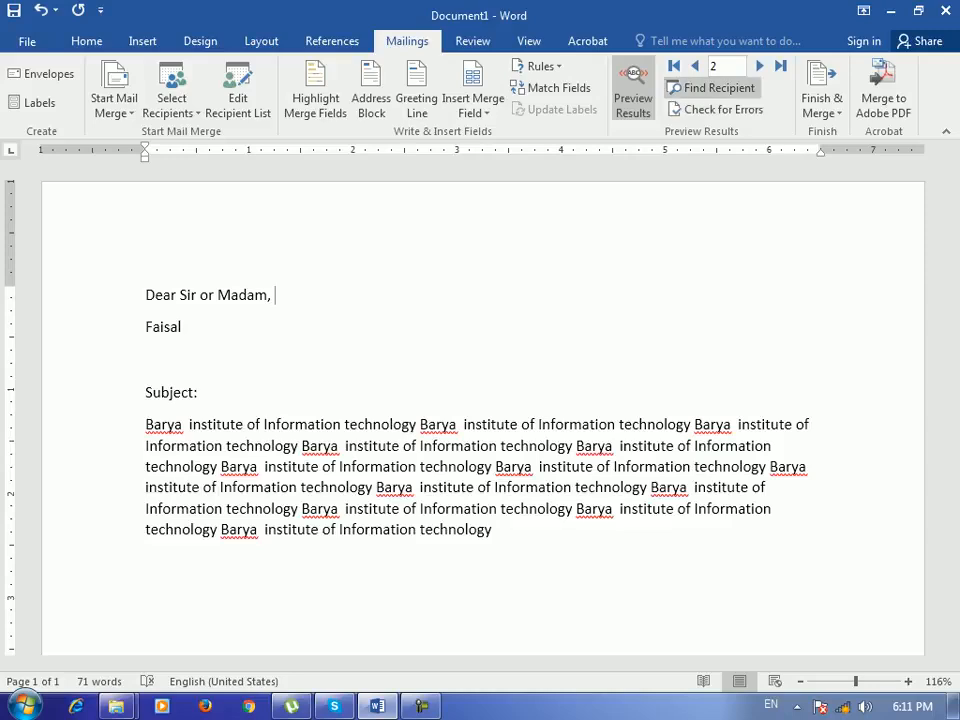
{"action": "left_click", "coordinate": [695, 66]}
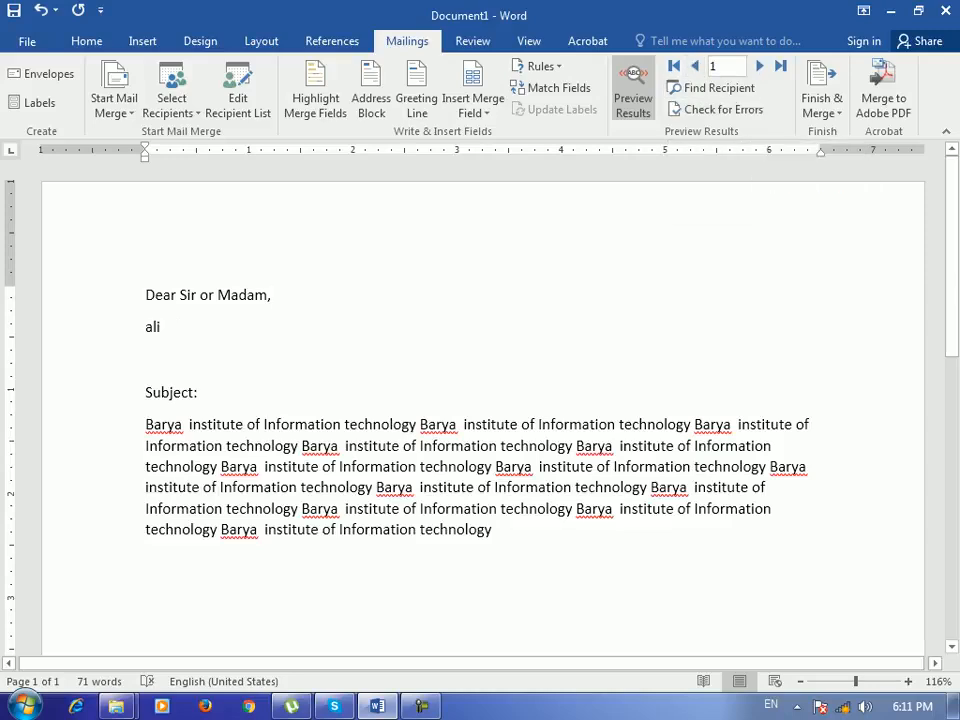
{"action": "left_click", "coordinate": [760, 66]}
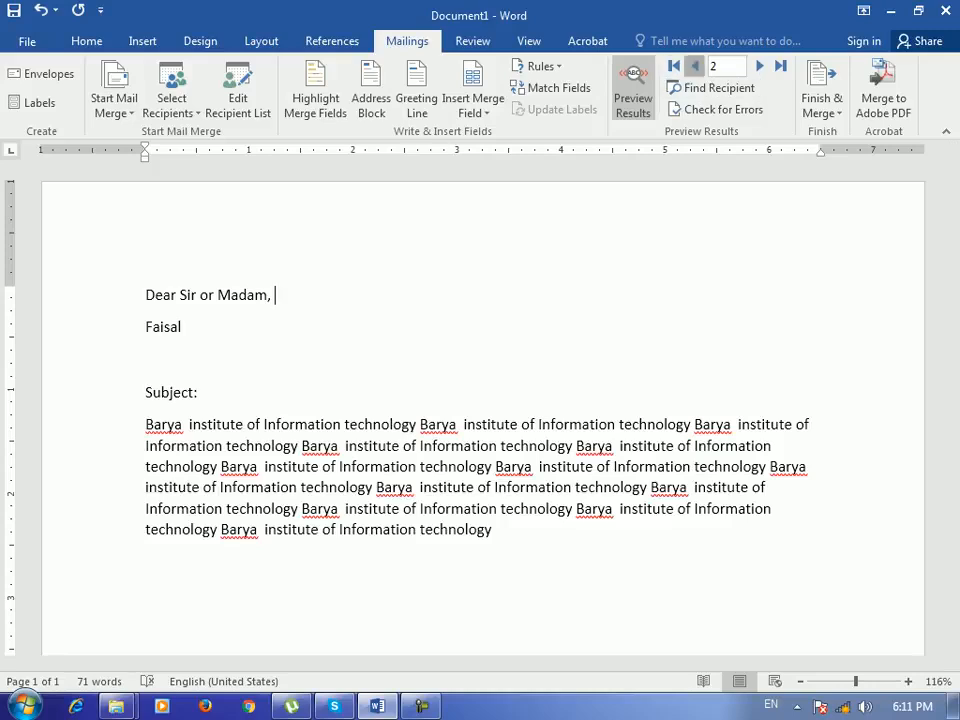
{"action": "left_click", "coordinate": [695, 66]}
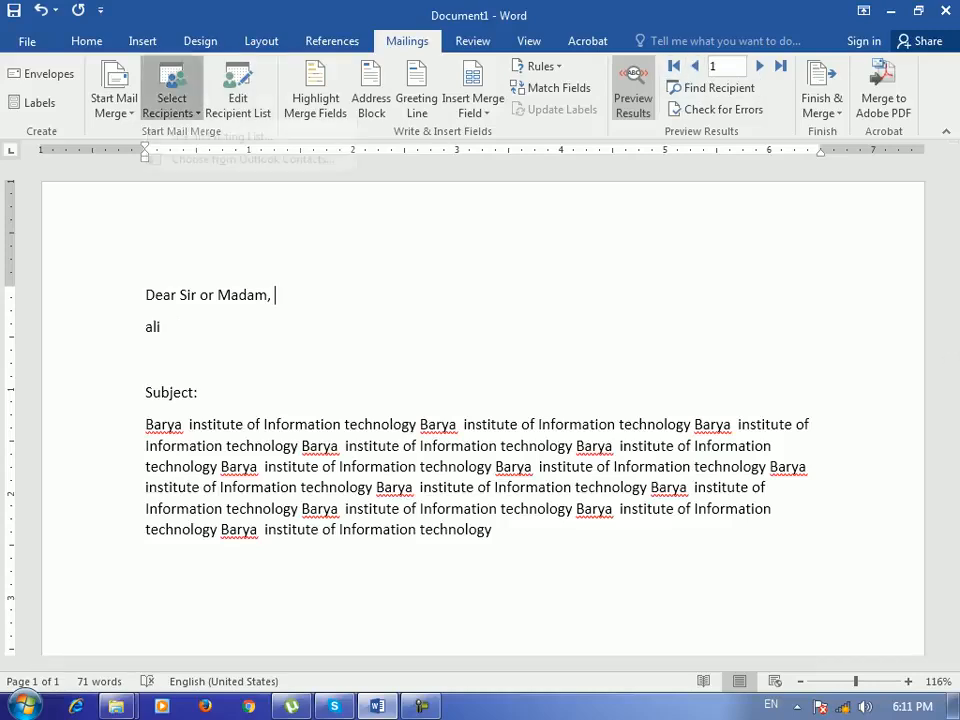
{"action": "left_click", "coordinate": [171, 105]}
{"action": "left_click", "coordinate": [210, 133]}
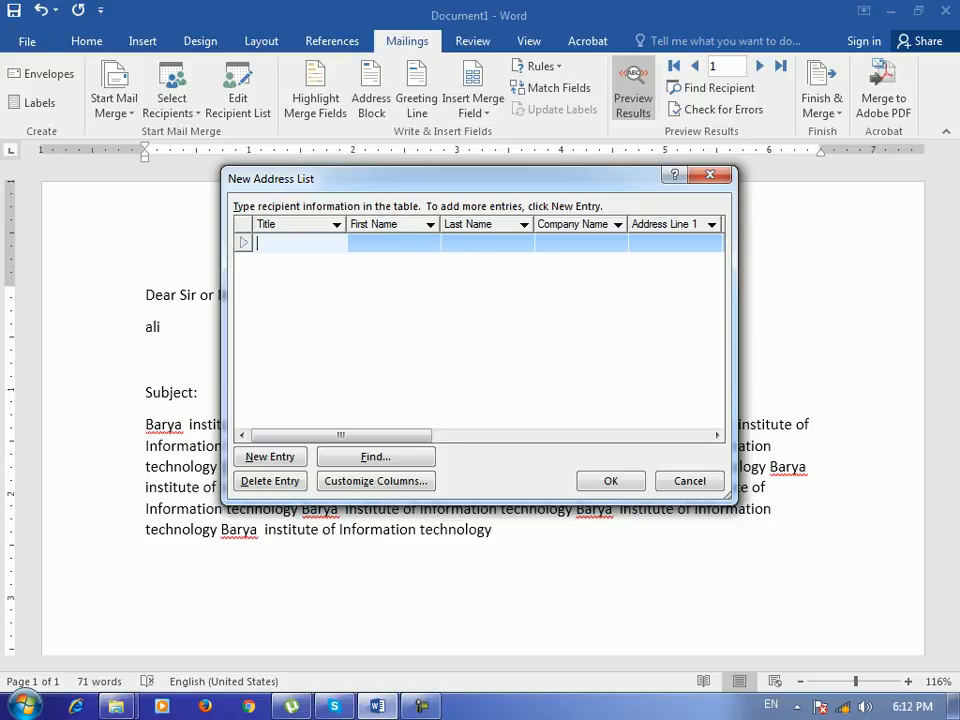
{"action": "left_click", "coordinate": [689, 481]}
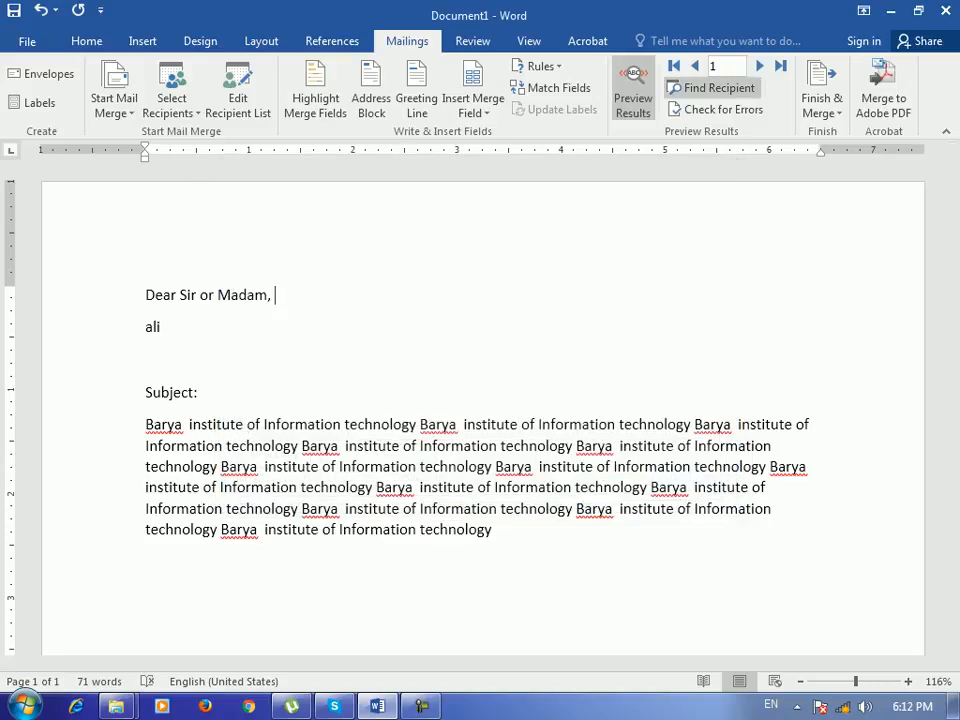
Find a recipient by first name, searching only the Name field, and close the search
{"action": "left_click", "coordinate": [712, 87]}
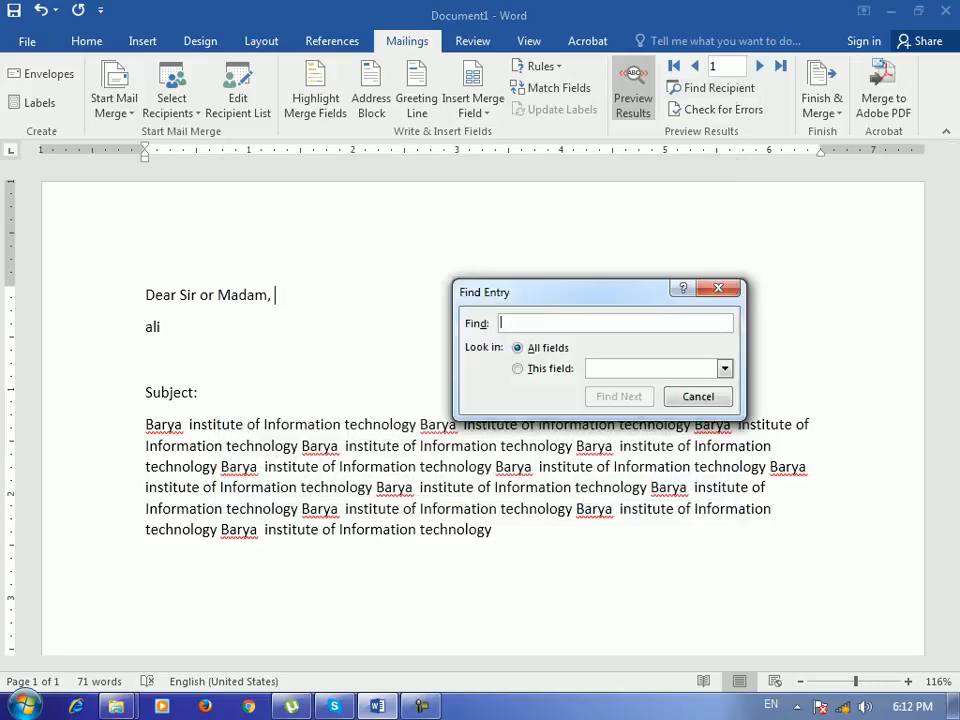
{"action": "type", "text": "faisal"}
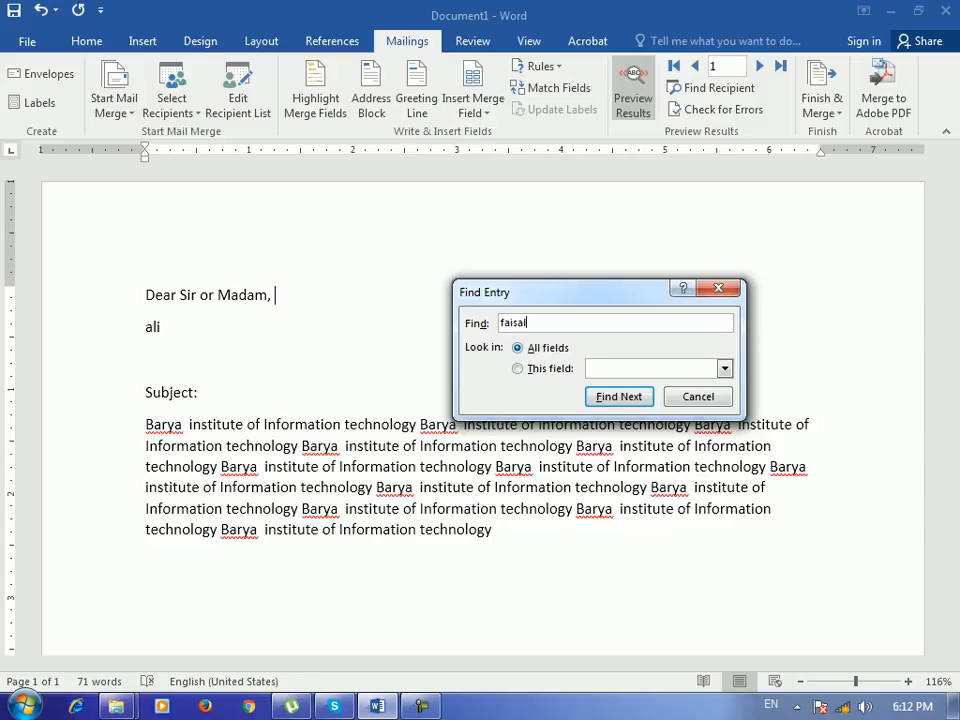
{"action": "left_click", "coordinate": [725, 369]}
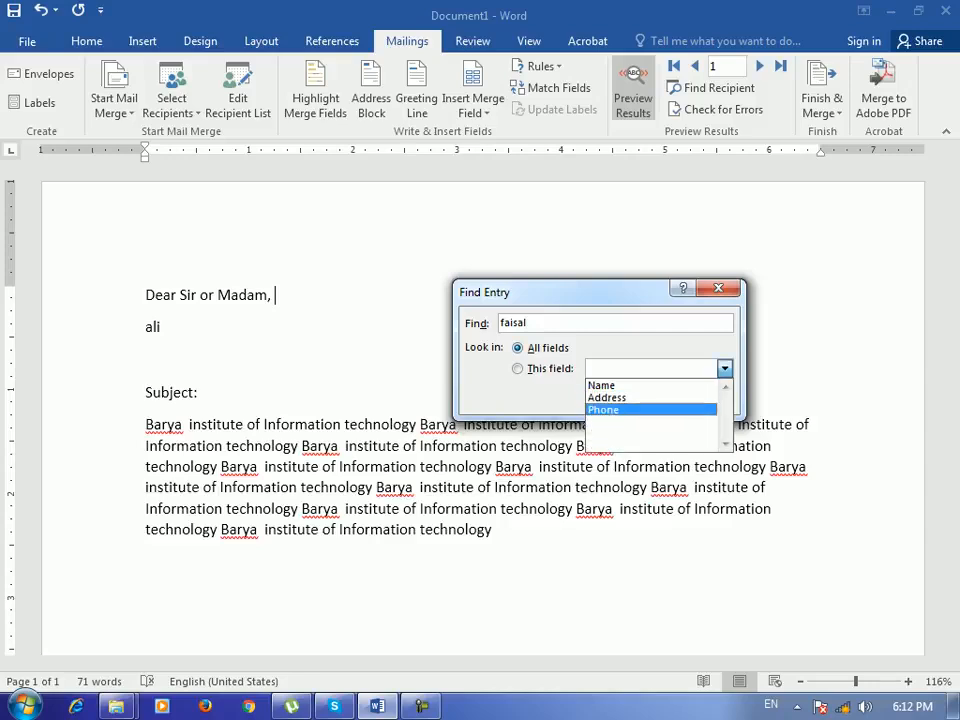
{"action": "left_click", "coordinate": [601, 385]}
{"action": "left_click", "coordinate": [725, 369]}
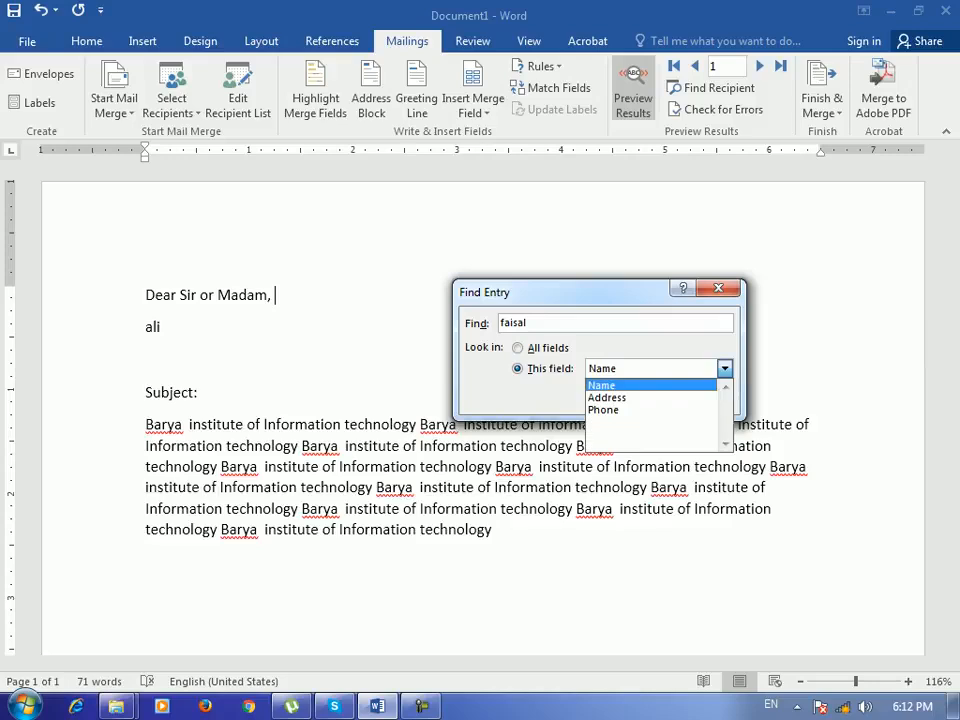
{"action": "left_click", "coordinate": [602, 385]}
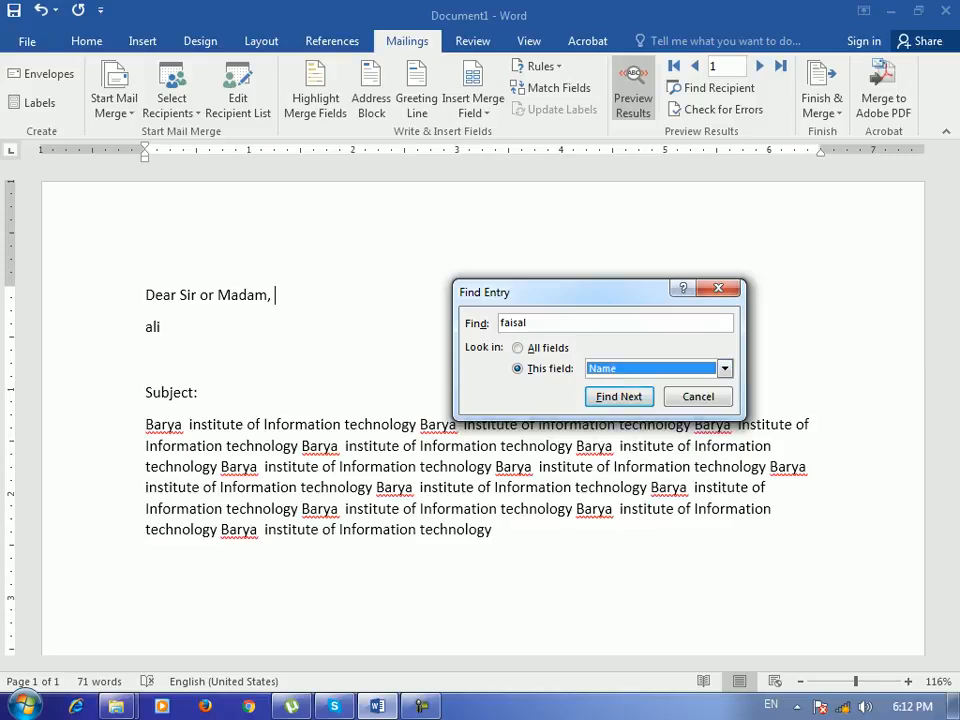
{"action": "key", "text": "Return"}
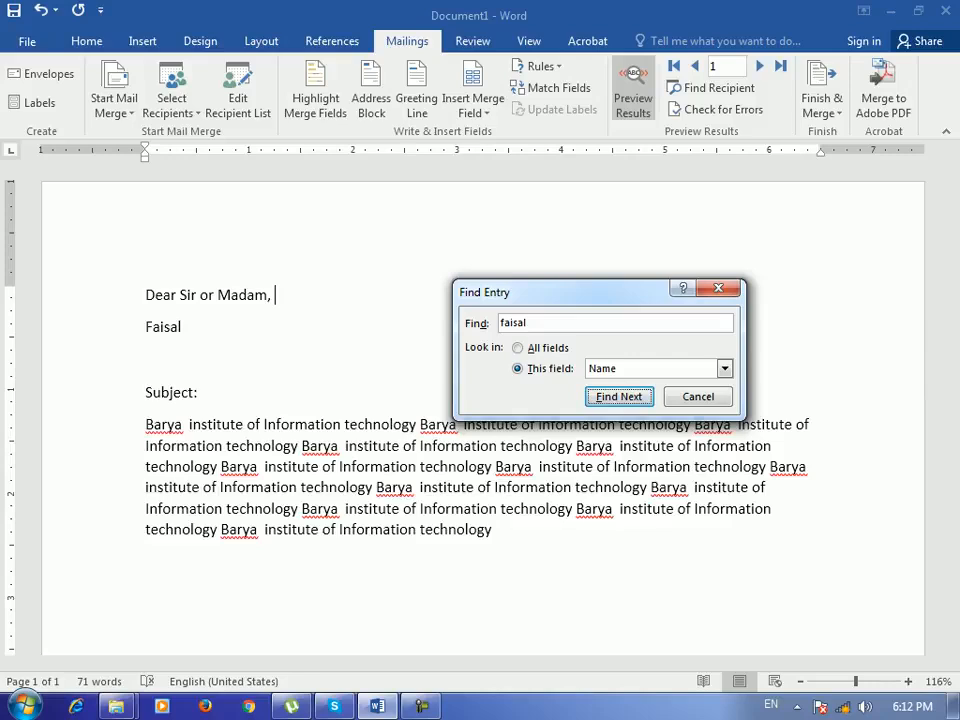
{"action": "left_click", "coordinate": [698, 396]}
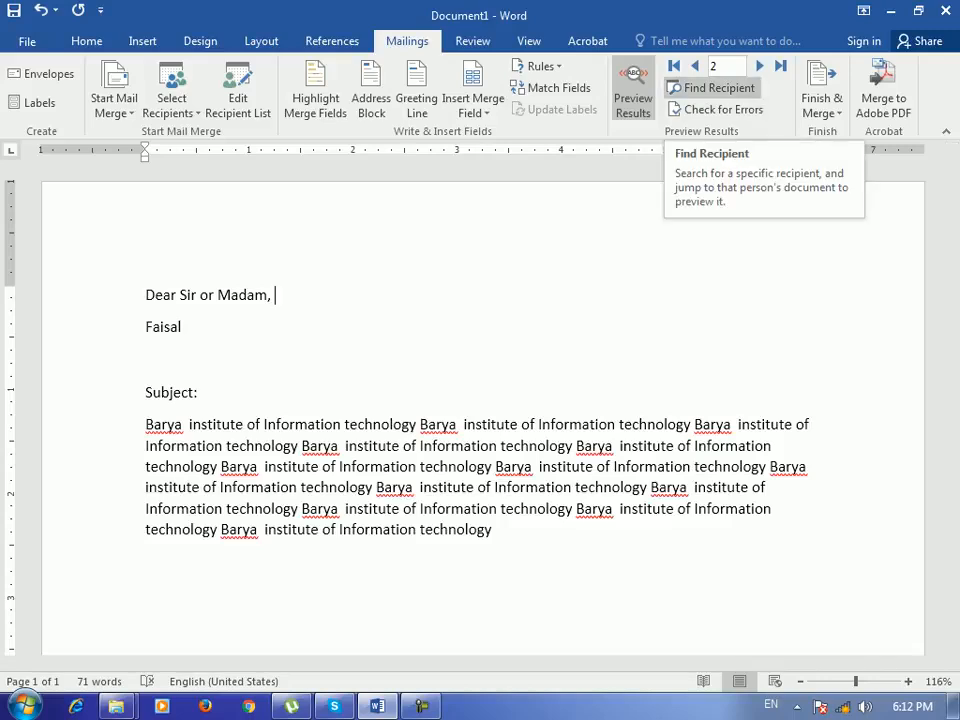
{"action": "left_click", "coordinate": [712, 87]}
{"action": "left_click", "coordinate": [725, 369]}
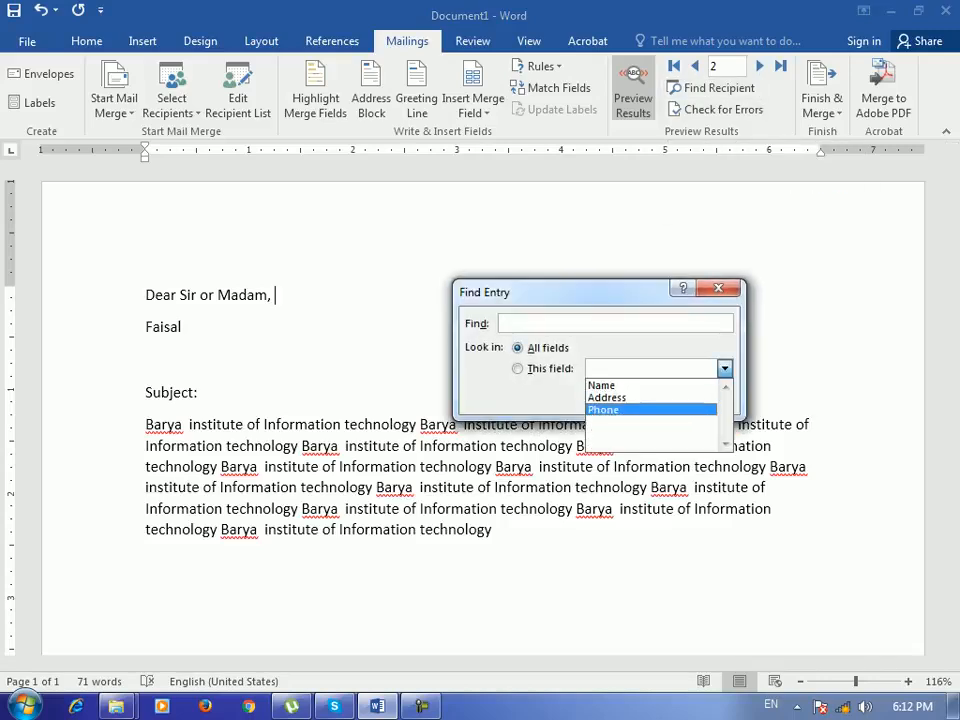
{"action": "left_click", "coordinate": [518, 369]}
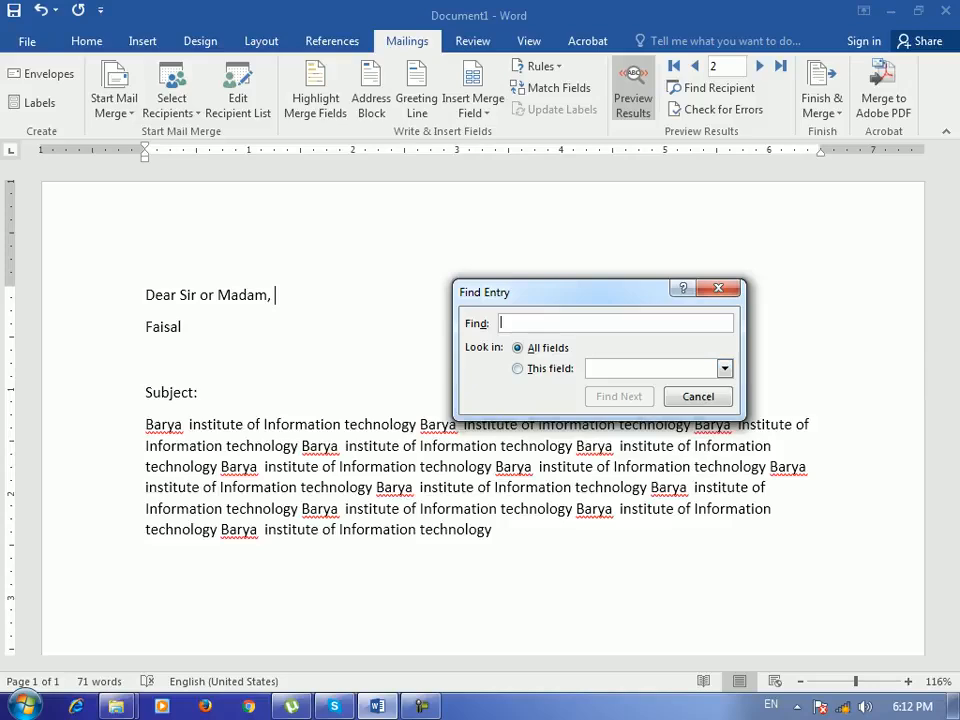
{"action": "left_click", "coordinate": [518, 369]}
{"action": "left_click", "coordinate": [518, 348]}
{"action": "left_click", "coordinate": [725, 369]}
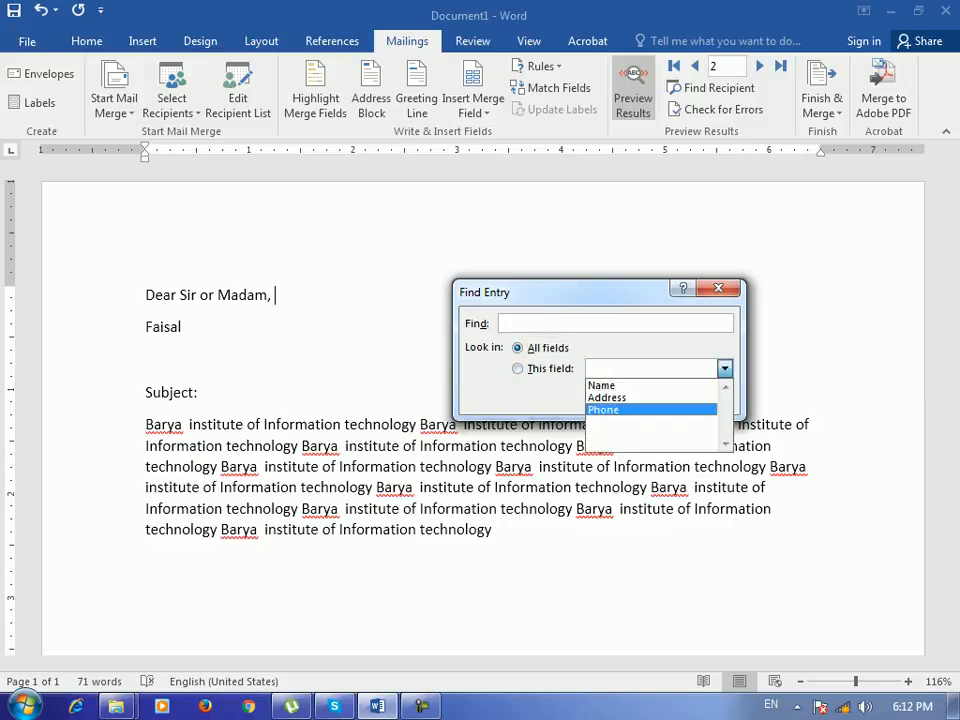
{"action": "left_click", "coordinate": [602, 386]}
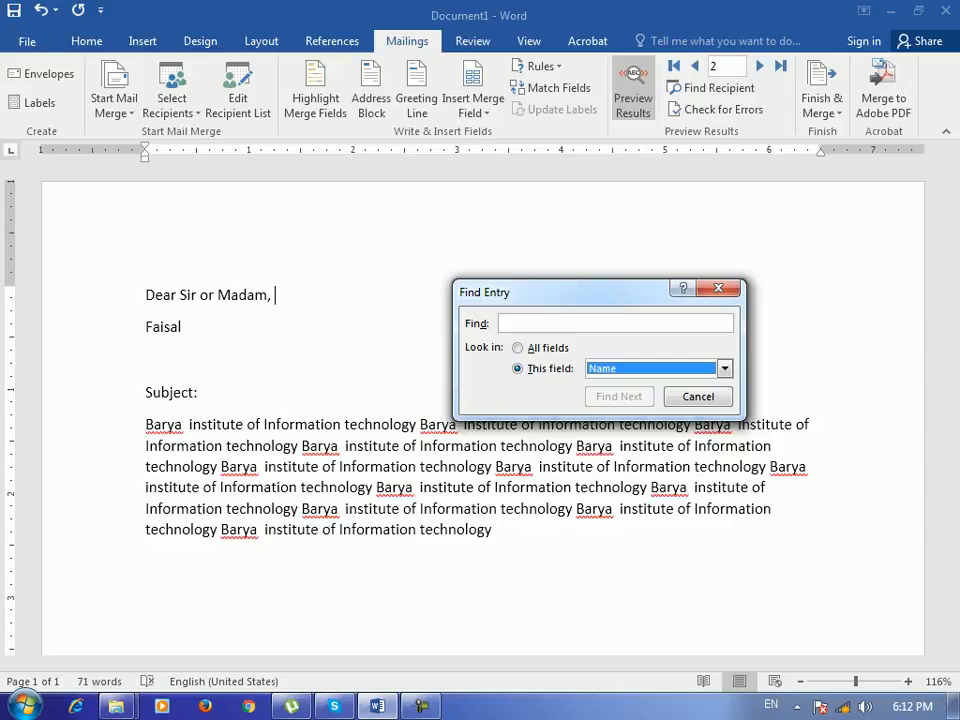
{"action": "left_click", "coordinate": [718, 288]}
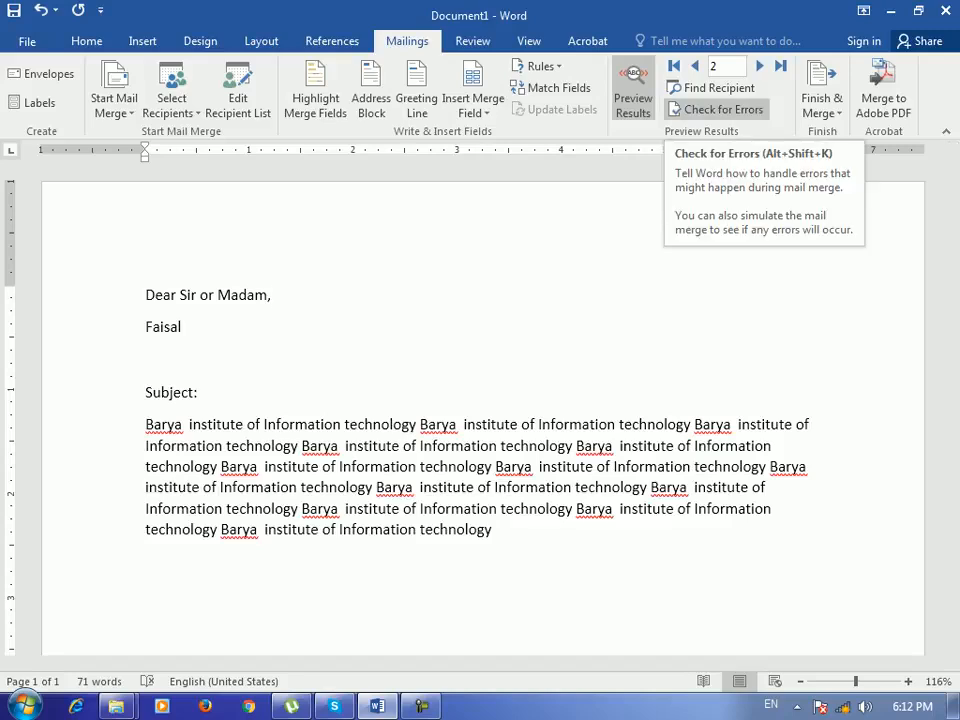
Check the mail merge for errors by simulating the merge and reporting errors in a new document
{"action": "left_click", "coordinate": [718, 109]}
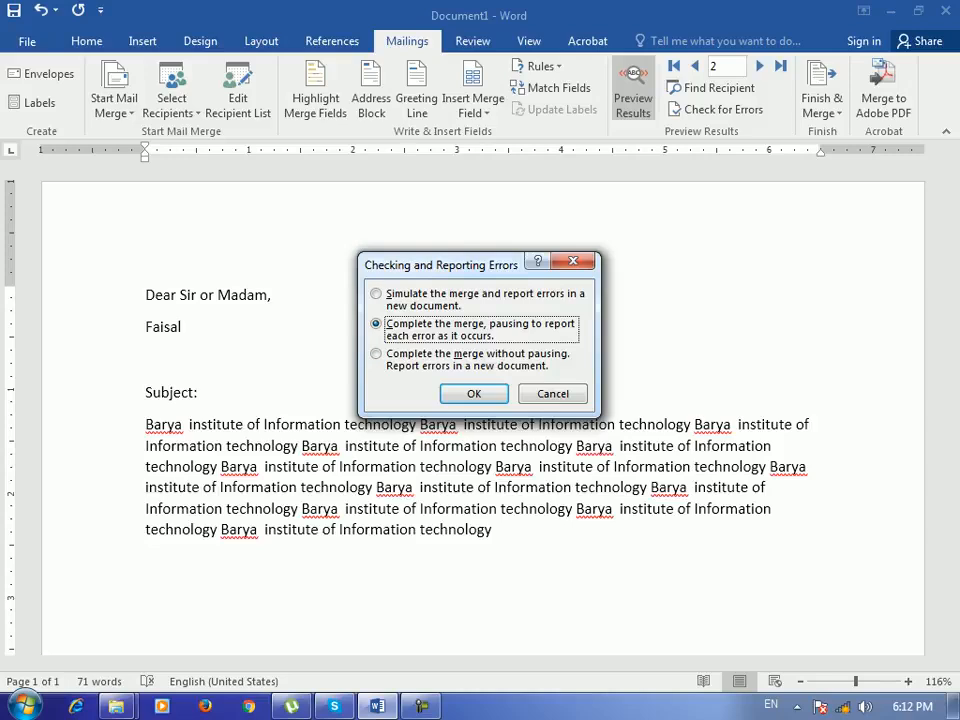
{"action": "left_click", "coordinate": [377, 294]}
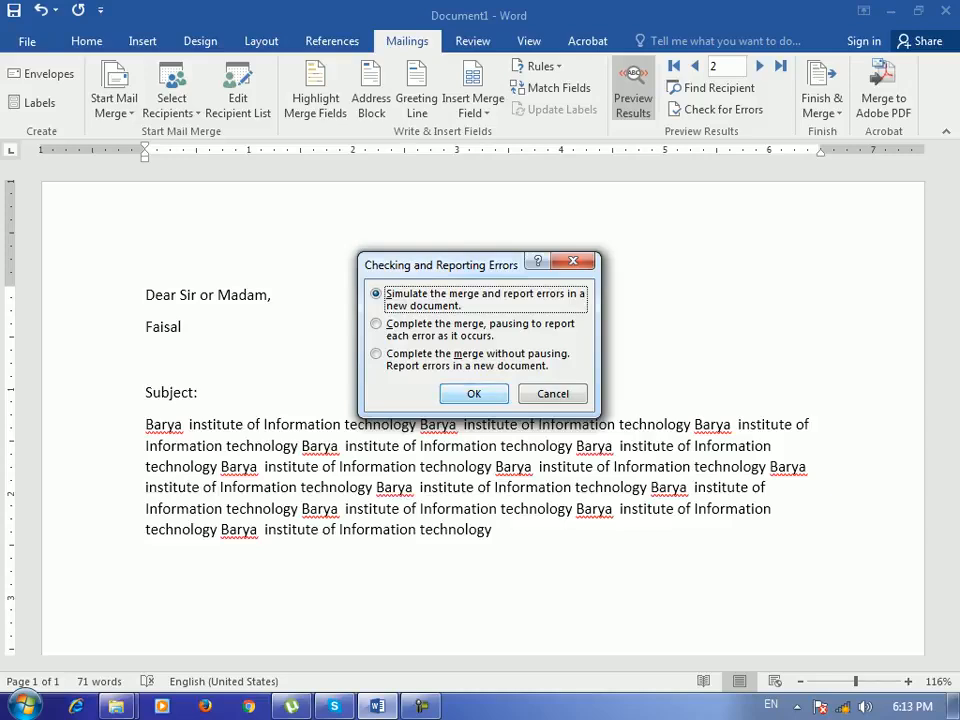
{"action": "key", "text": "Return"}
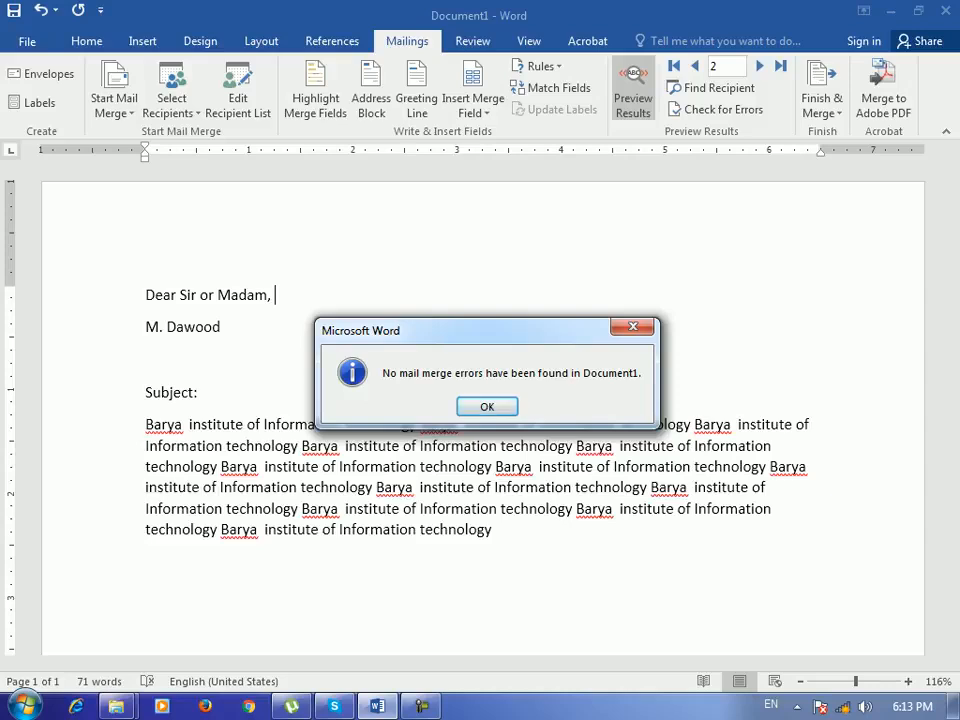
{"action": "key", "text": "Return"}
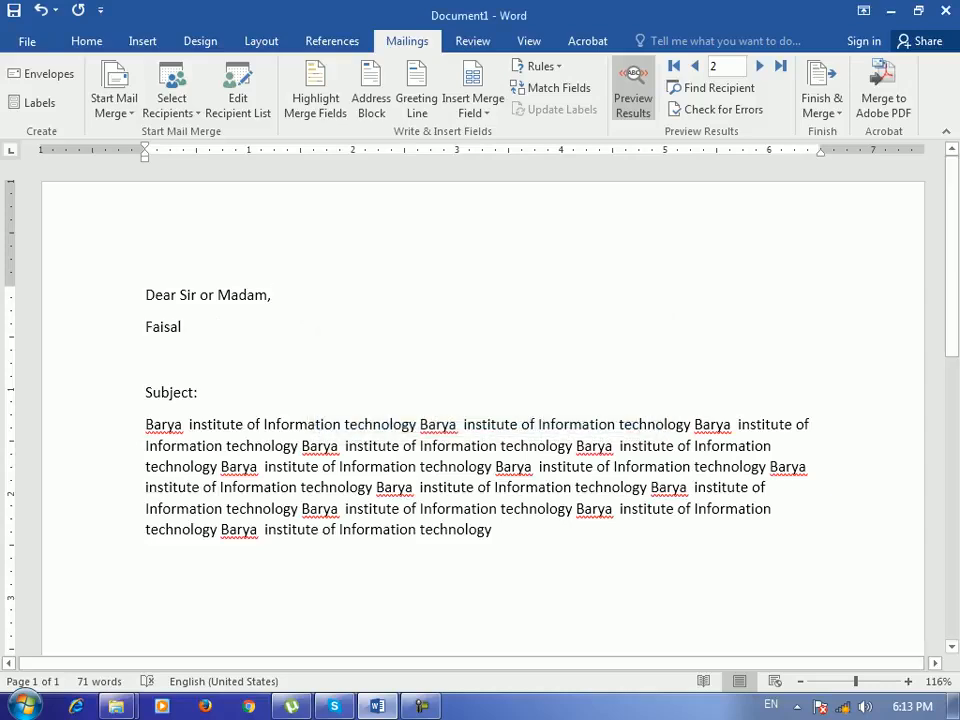
Run the error check again, completing the merge with a pause to report each error as it occurs
{"action": "left_click", "coordinate": [716, 110]}
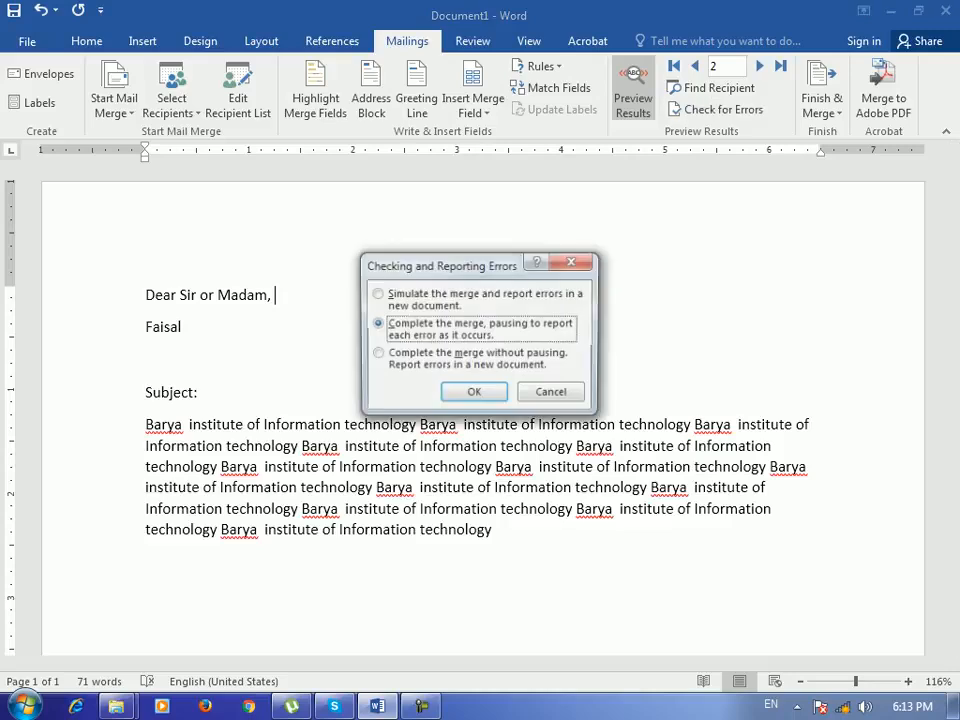
{"action": "left_click", "coordinate": [376, 294]}
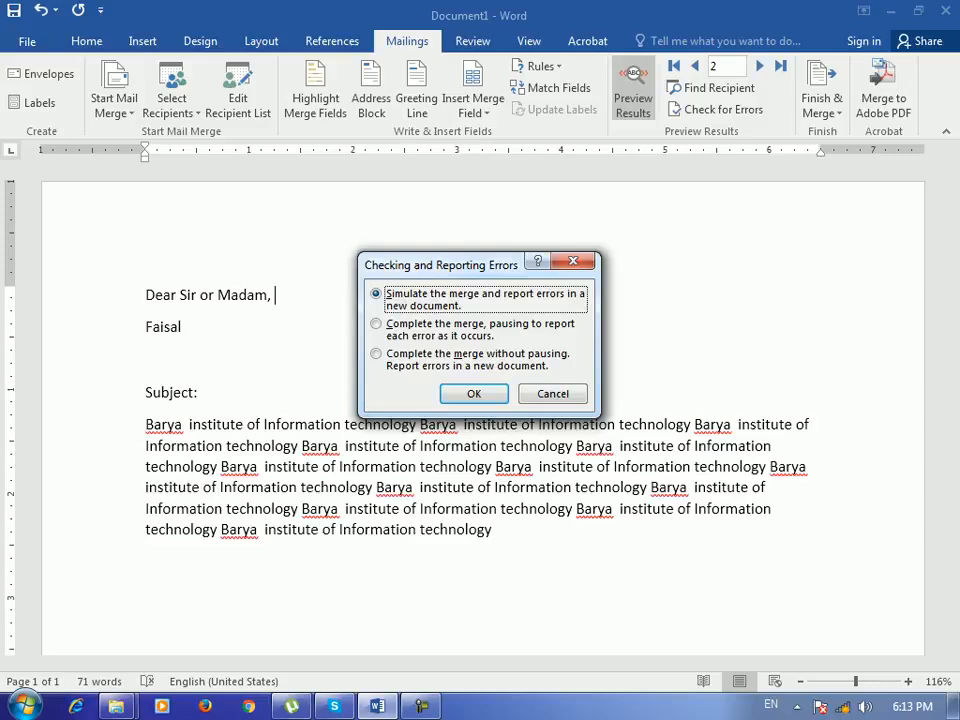
{"action": "left_click", "coordinate": [376, 324]}
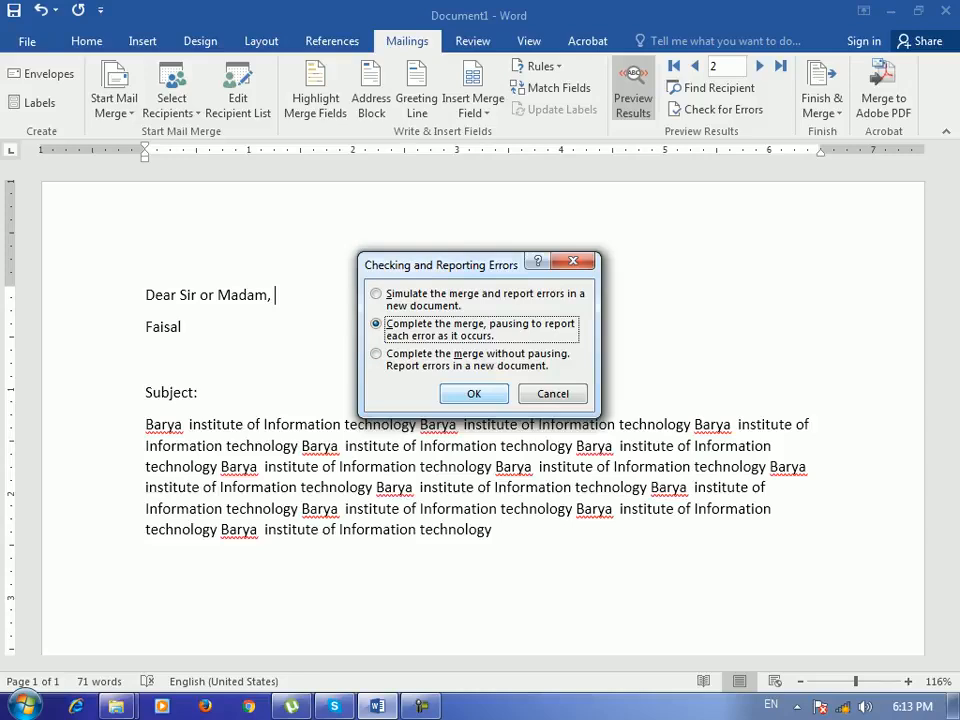
{"action": "key", "text": "Return"}
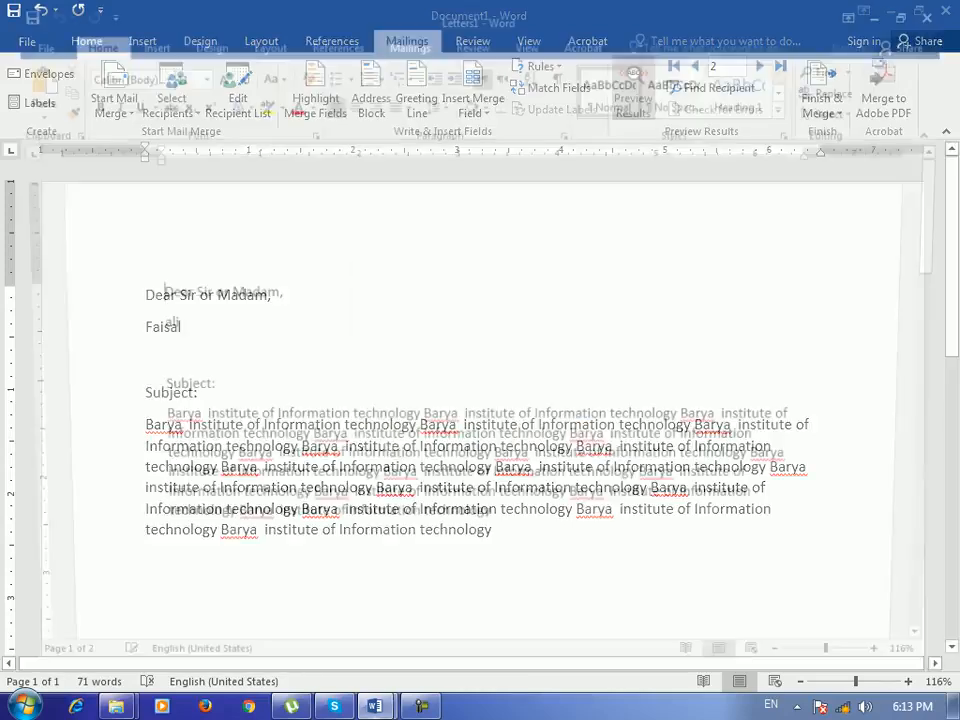
Look through the merged letters for each recipient and close the Letters1 document without saving
{"action": "scroll", "coordinate": [483, 410], "scroll_direction": "down", "scroll_amount": 20}
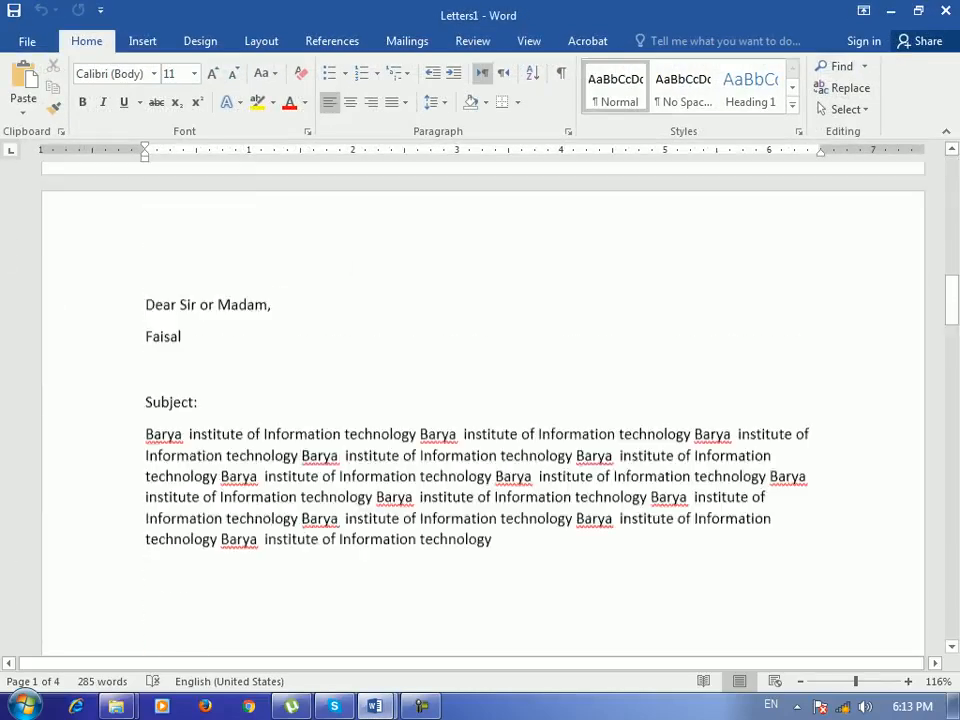
{"action": "scroll", "coordinate": [483, 410], "scroll_direction": "down", "scroll_amount": 19}
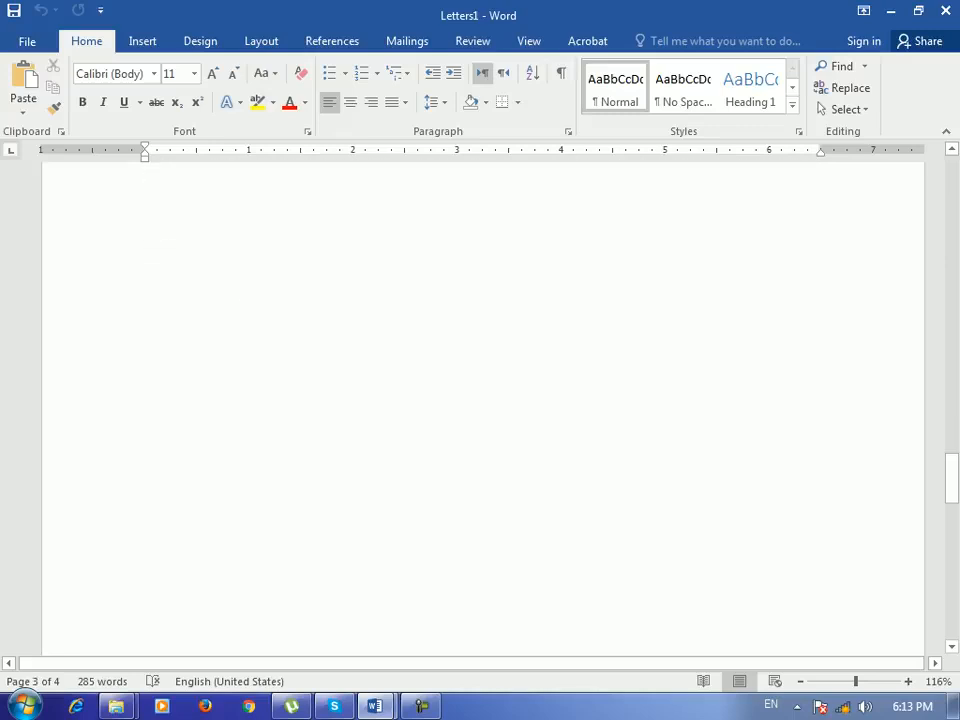
{"action": "scroll", "coordinate": [483, 410], "scroll_direction": "down", "scroll_amount": 10}
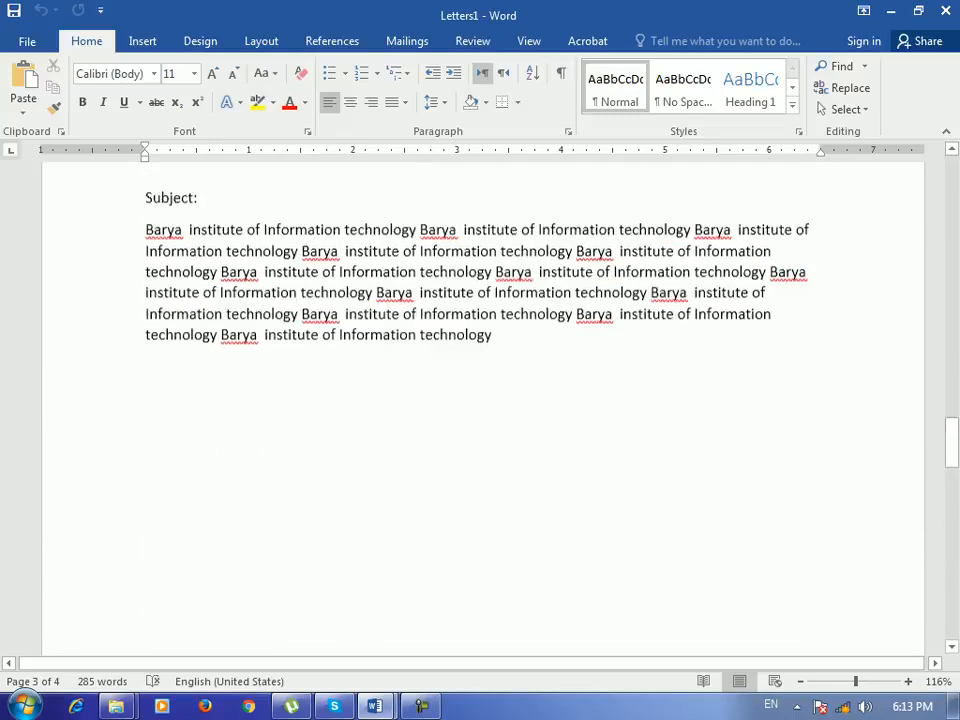
{"action": "scroll", "coordinate": [483, 410], "scroll_direction": "up", "scroll_amount": 20}
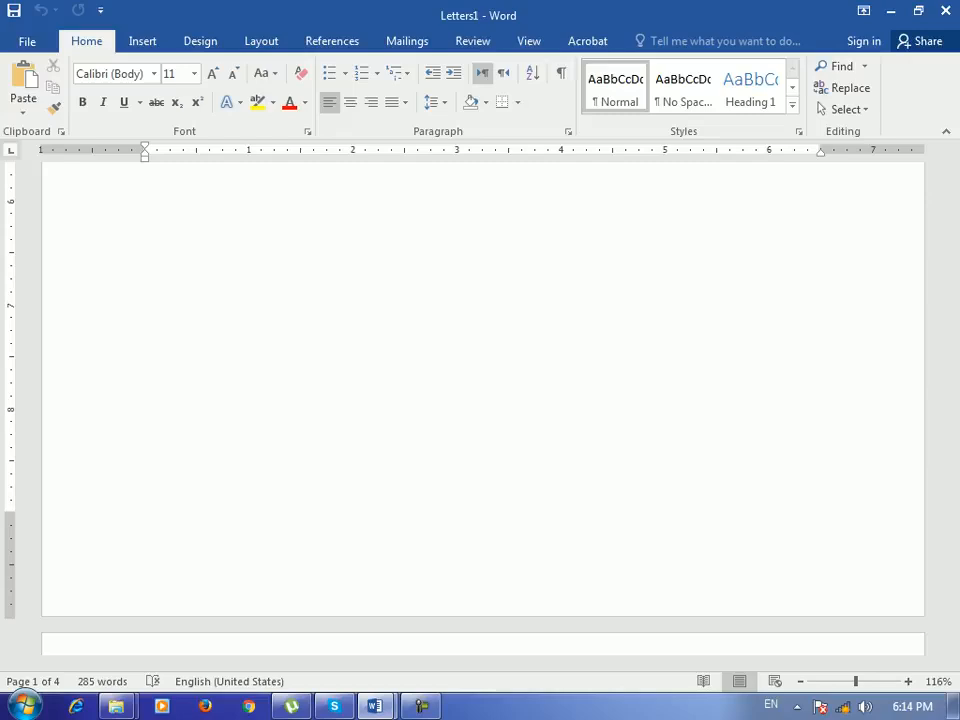
{"action": "left_click", "coordinate": [945, 10]}
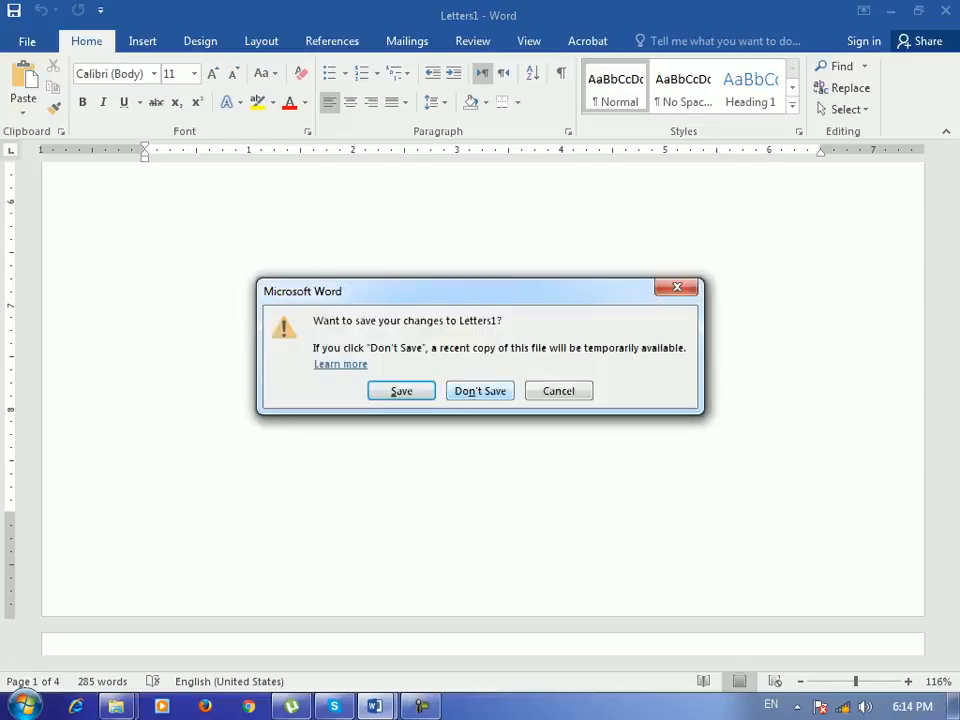
{"action": "left_click", "coordinate": [480, 391]}
Complete the merge without pausing, with errors reported in a new document, and close the resulting letters without saving
{"action": "left_click", "coordinate": [715, 109]}
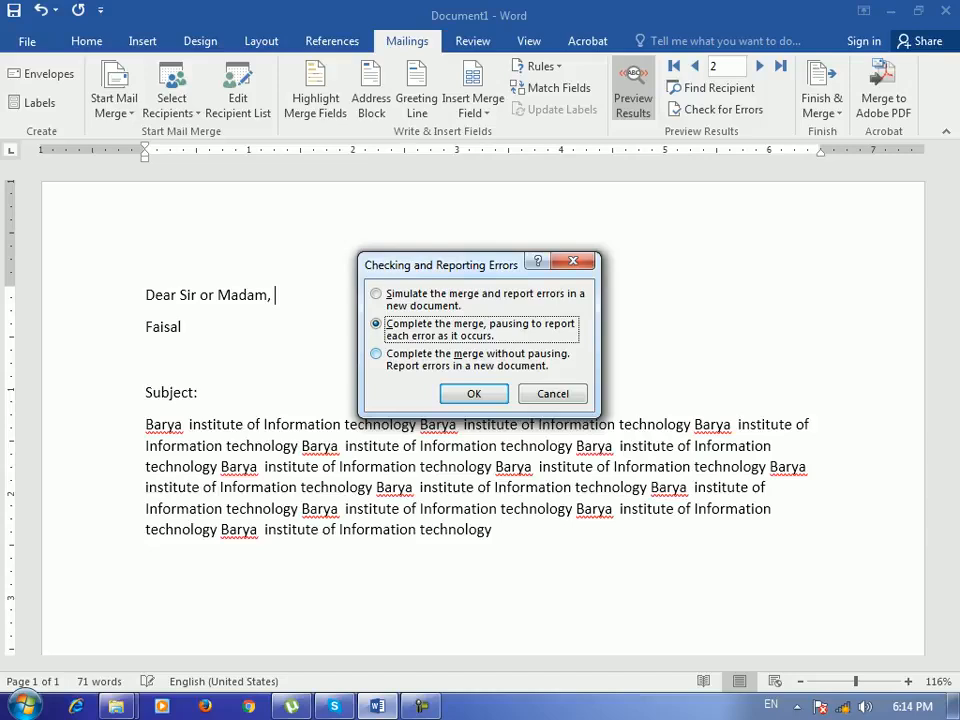
{"action": "key", "text": "Down"}
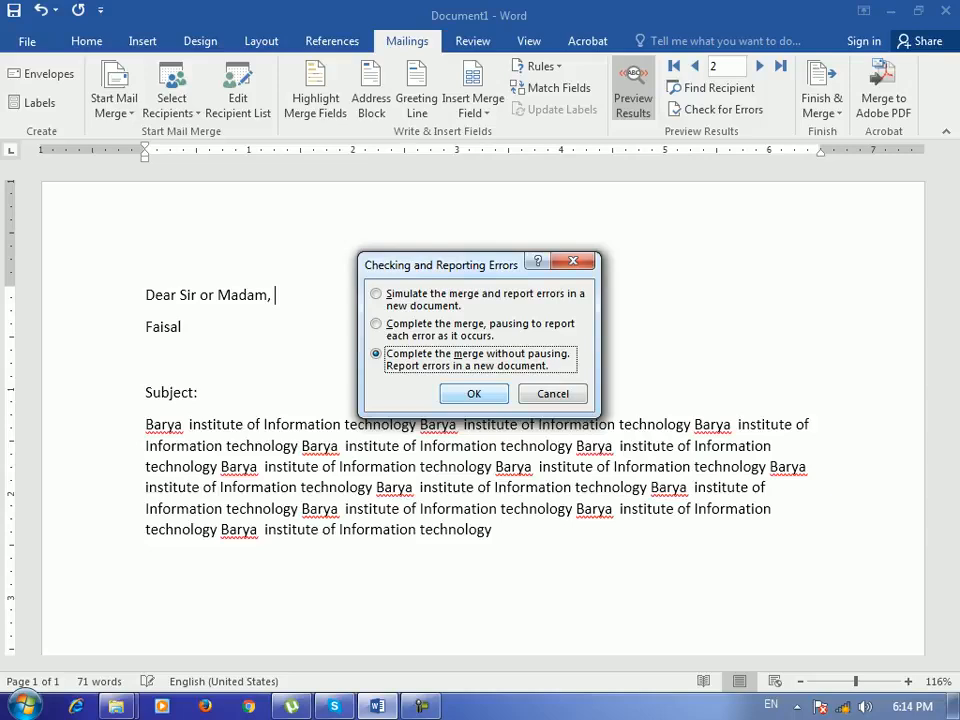
{"action": "key", "text": "Return"}
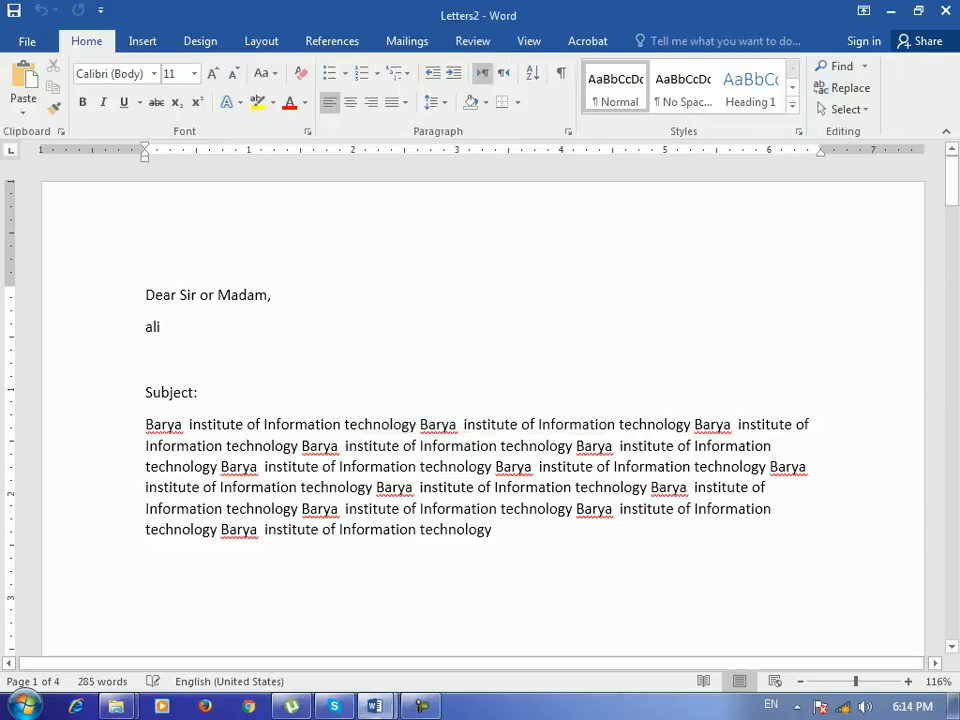
{"action": "scroll", "coordinate": [480, 400], "scroll_direction": "down", "scroll_amount": 5}
{"action": "scroll", "coordinate": [480, 400], "scroll_direction": "down", "scroll_amount": 14}
{"action": "left_click", "coordinate": [945, 11]}
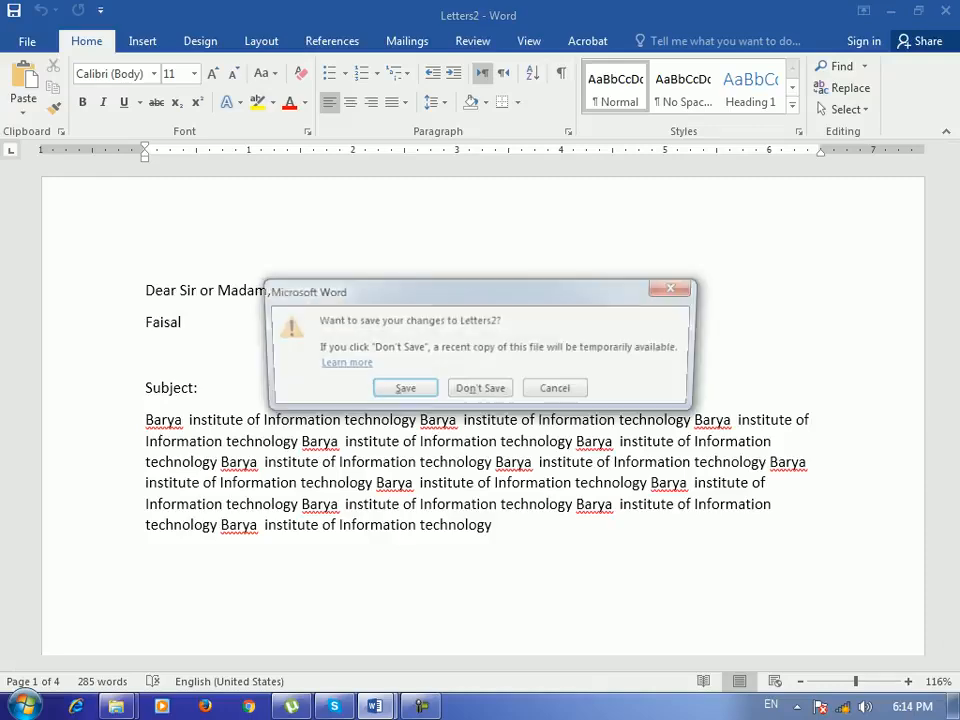
{"action": "key", "text": "n"}
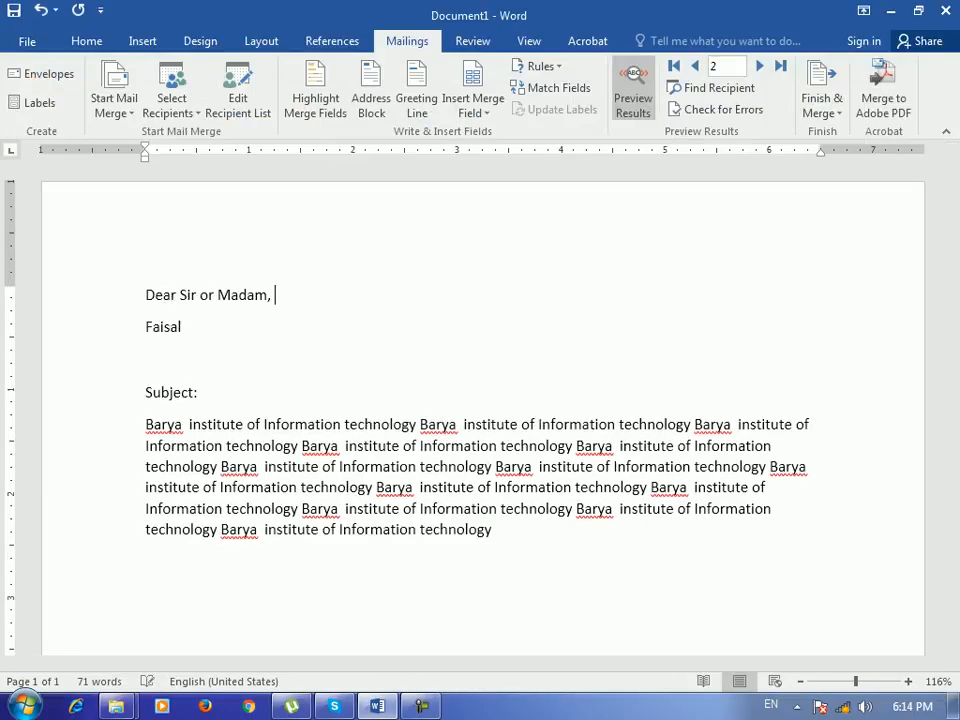
Finish the mail merge by merging all records into a new document of individual letters
{"action": "left_click", "coordinate": [822, 104]}
{"action": "left_click", "coordinate": [850, 133]}
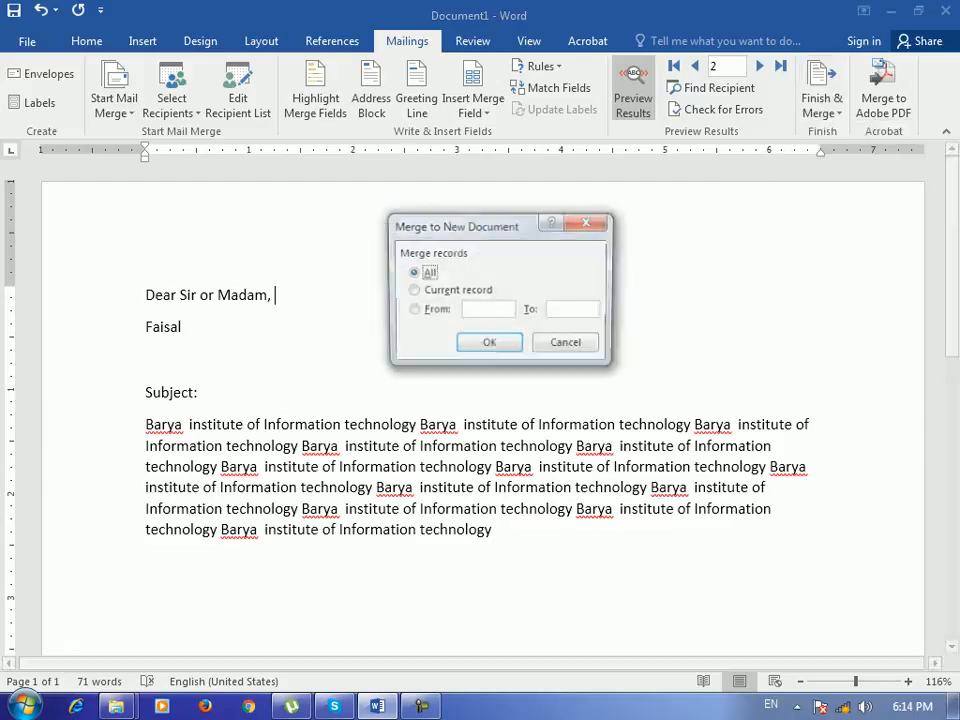
{"action": "key", "text": "Return"}
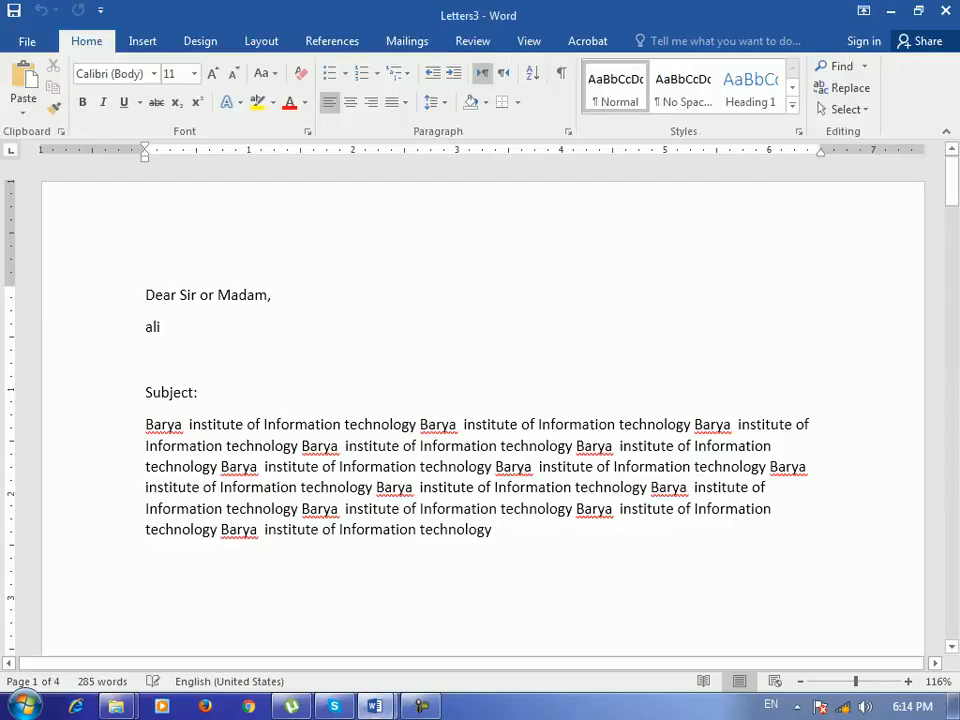
Close the merged Letters3 document without saving it and return to the main mail merge letter
{"action": "key", "text": "ctrl+w"}
{"action": "key", "text": "Tab"}
{"action": "key", "text": "Return"}
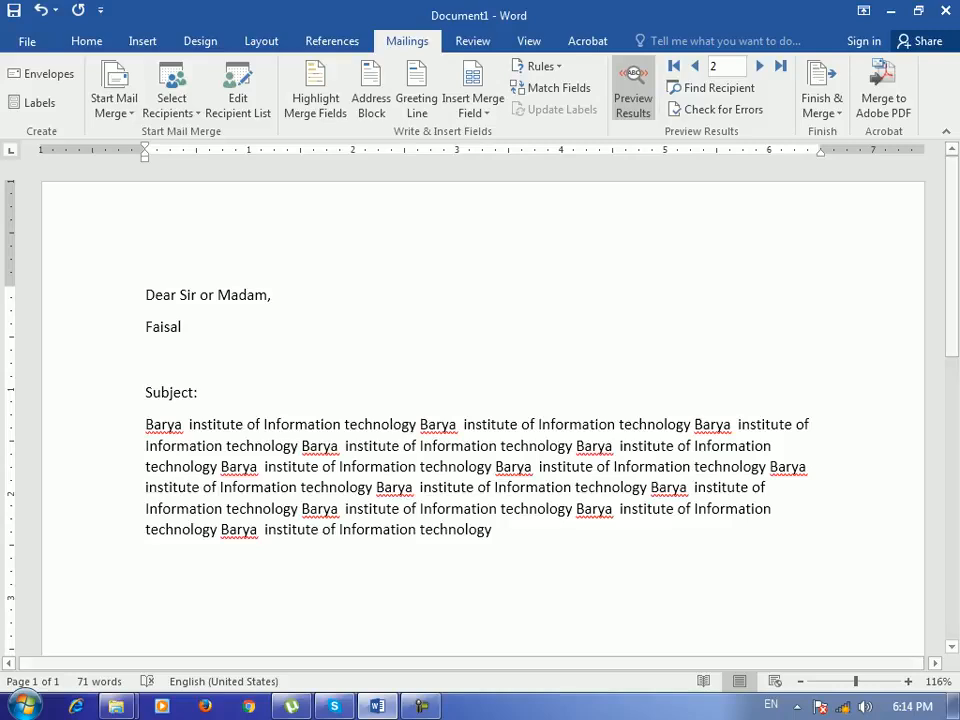
{"action": "left_click", "coordinate": [821, 105]}
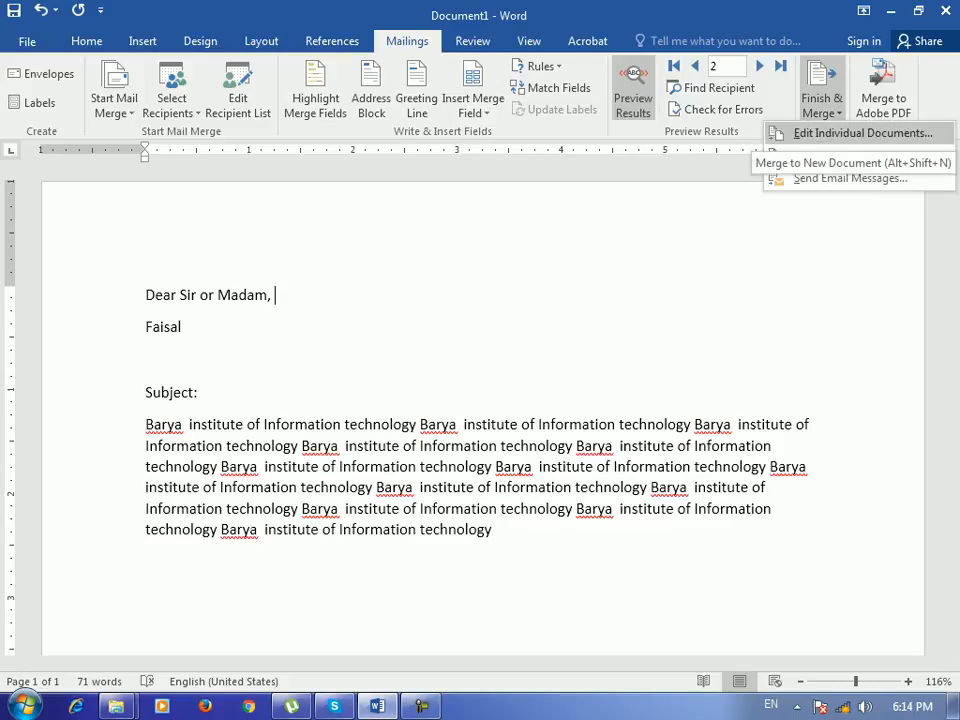
{"action": "left_click", "coordinate": [862, 133]}
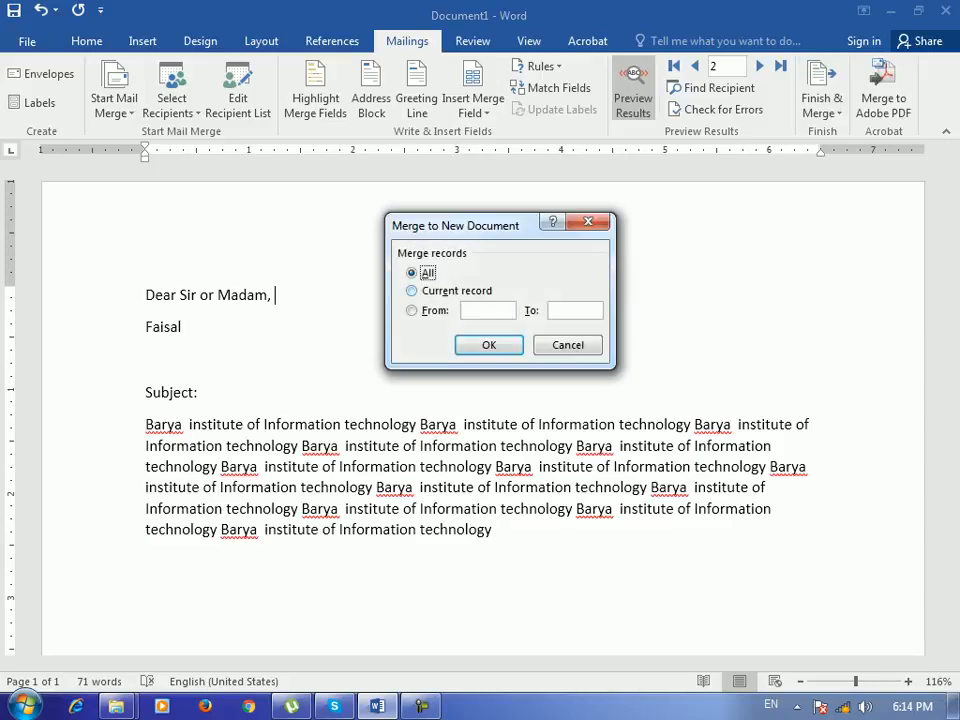
{"action": "left_click", "coordinate": [447, 291]}
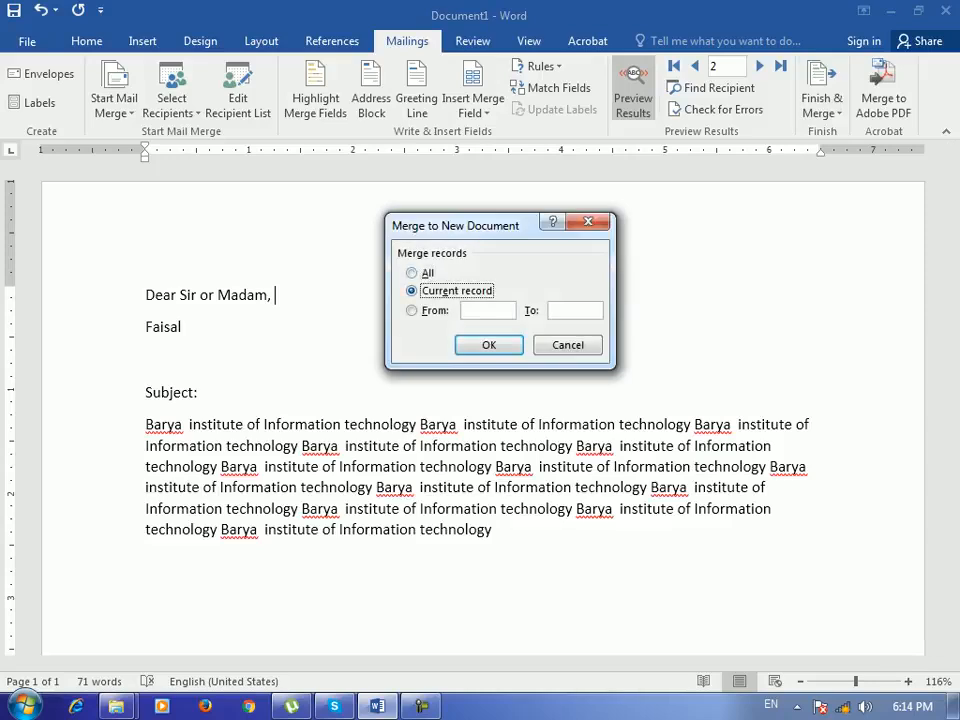
{"action": "left_click", "coordinate": [434, 311]}
{"action": "left_click", "coordinate": [567, 345]}
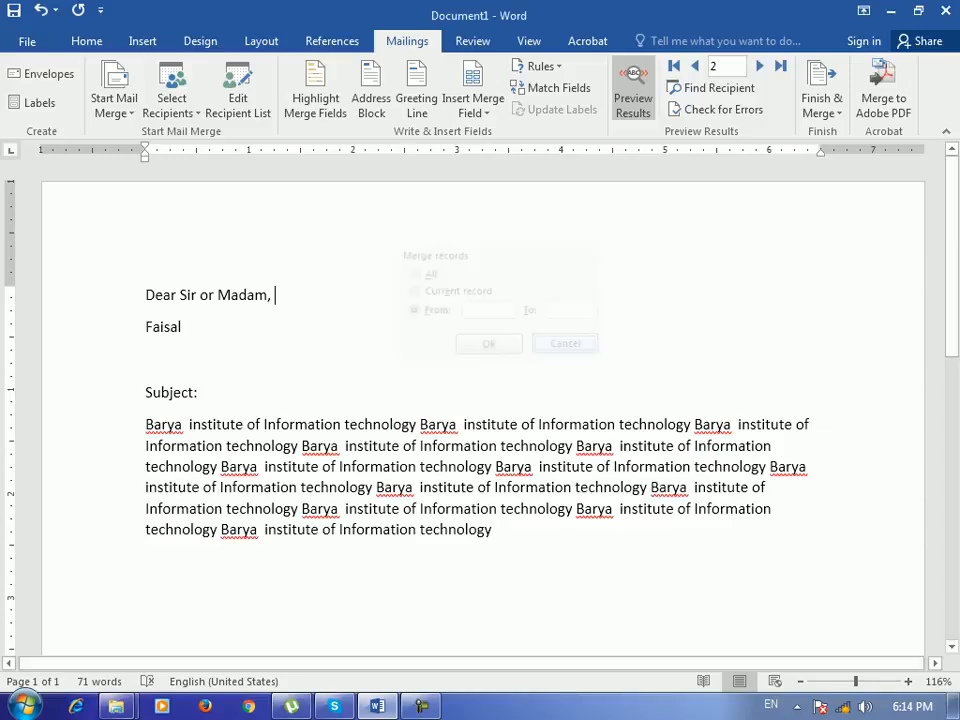
{"action": "left_click", "coordinate": [821, 105]}
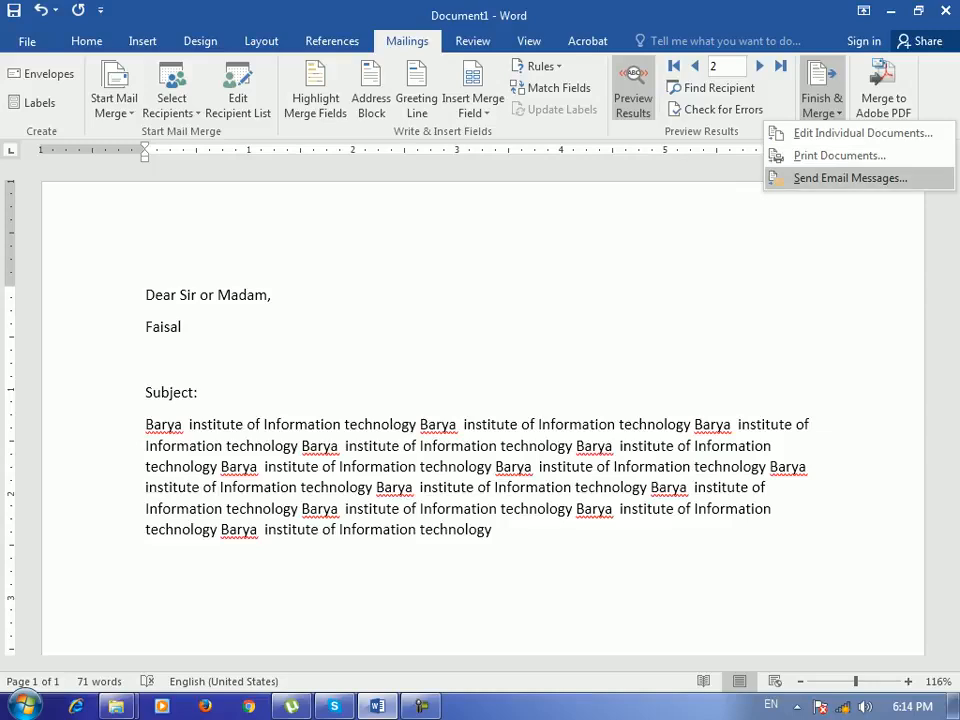
{"action": "key", "text": "Escape"}
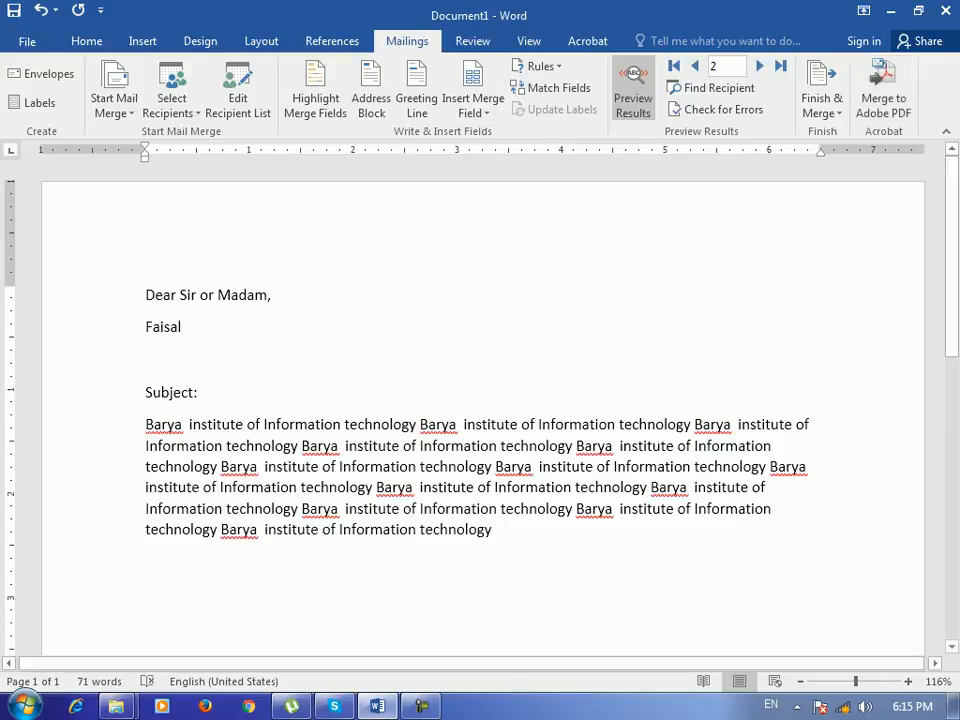
Merge all recipient records again into a new document of individual letters
{"action": "left_click", "coordinate": [822, 112]}
{"action": "left_click", "coordinate": [860, 133]}
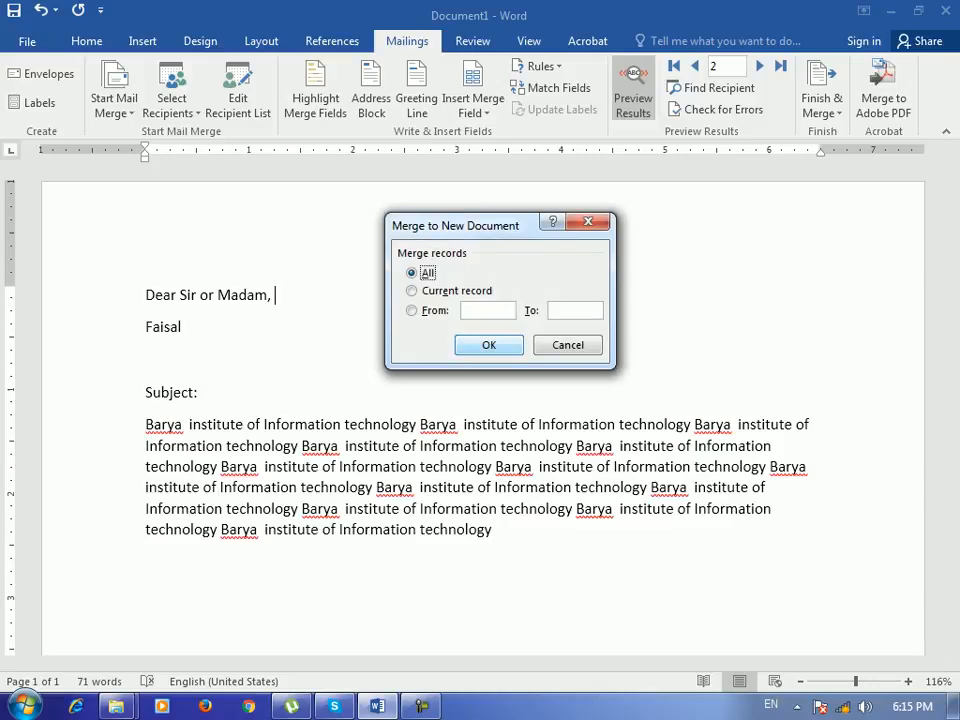
{"action": "left_click", "coordinate": [491, 343]}
{"action": "left_click", "coordinate": [27, 41]}
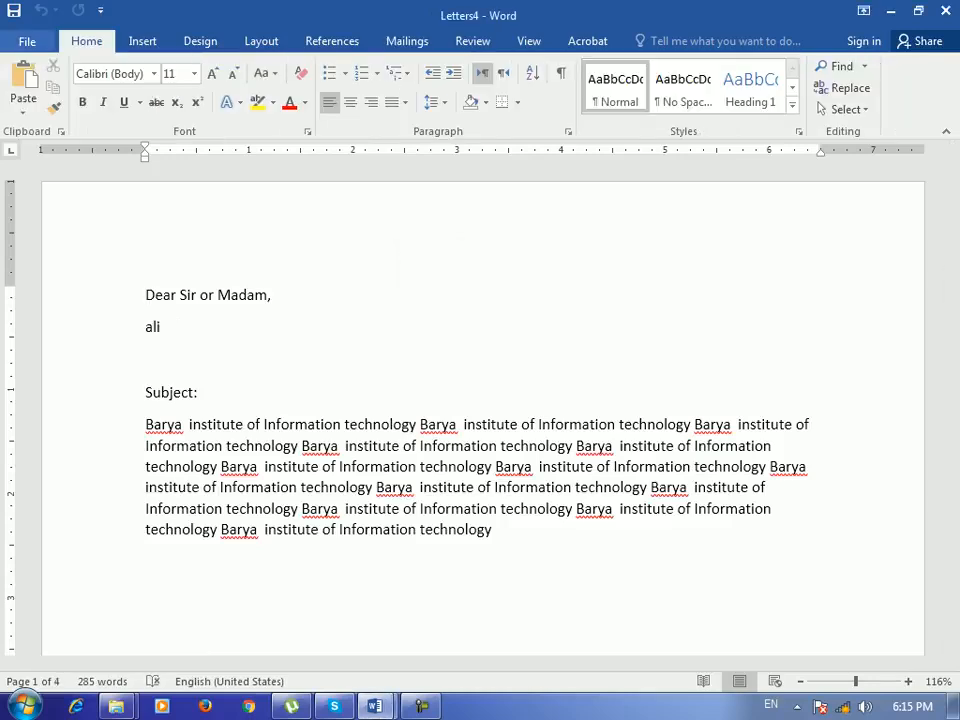
{"action": "left_click", "coordinate": [40, 336]}
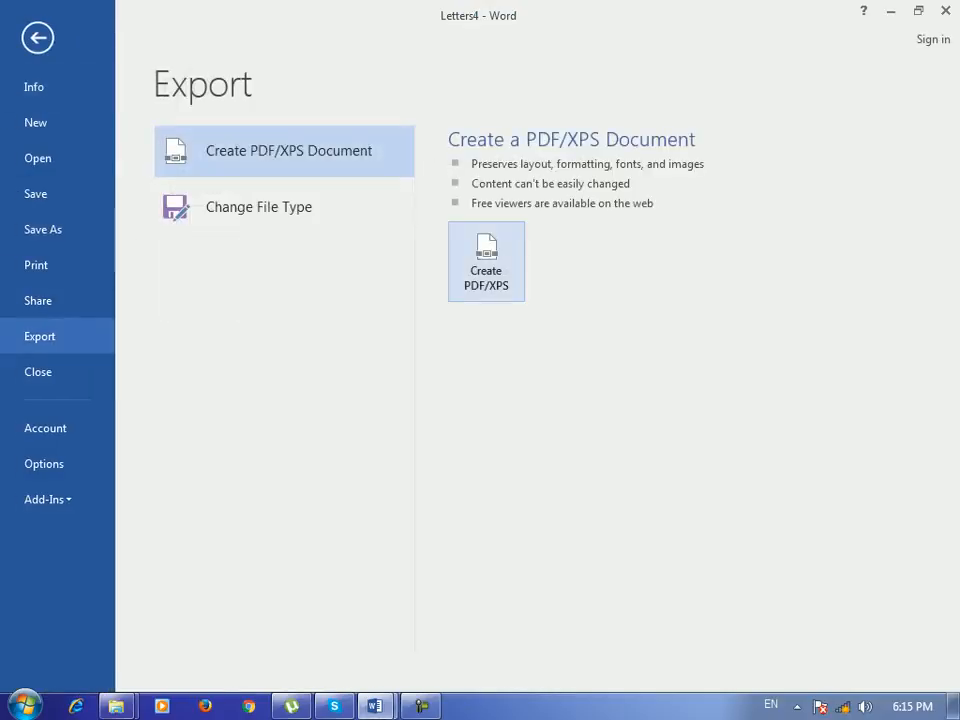
{"action": "left_click", "coordinate": [38, 38]}
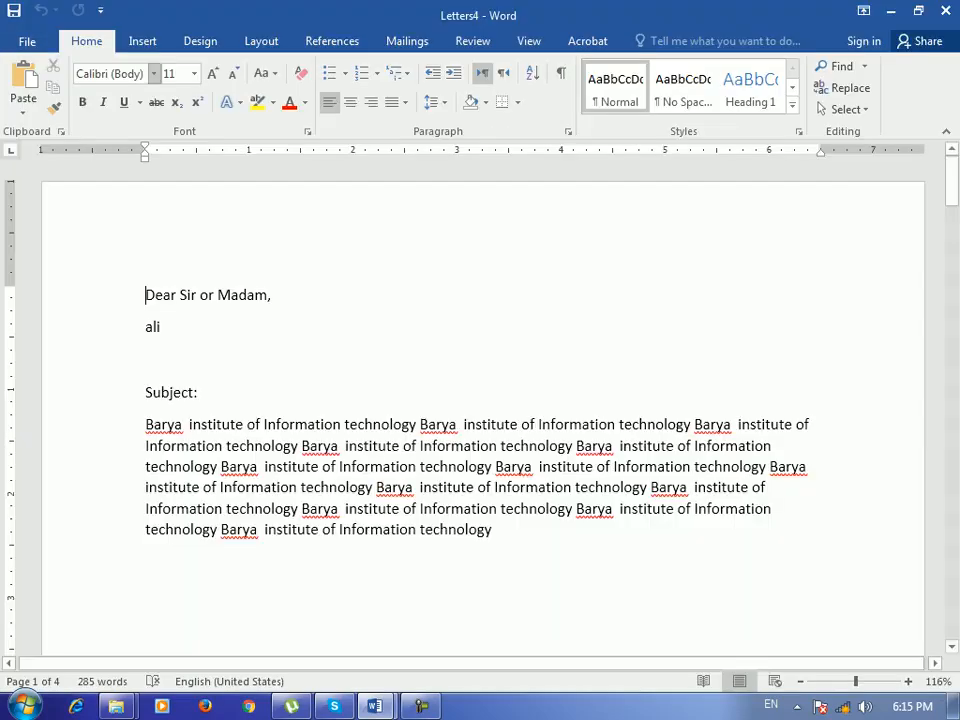
{"action": "left_click", "coordinate": [407, 41]}
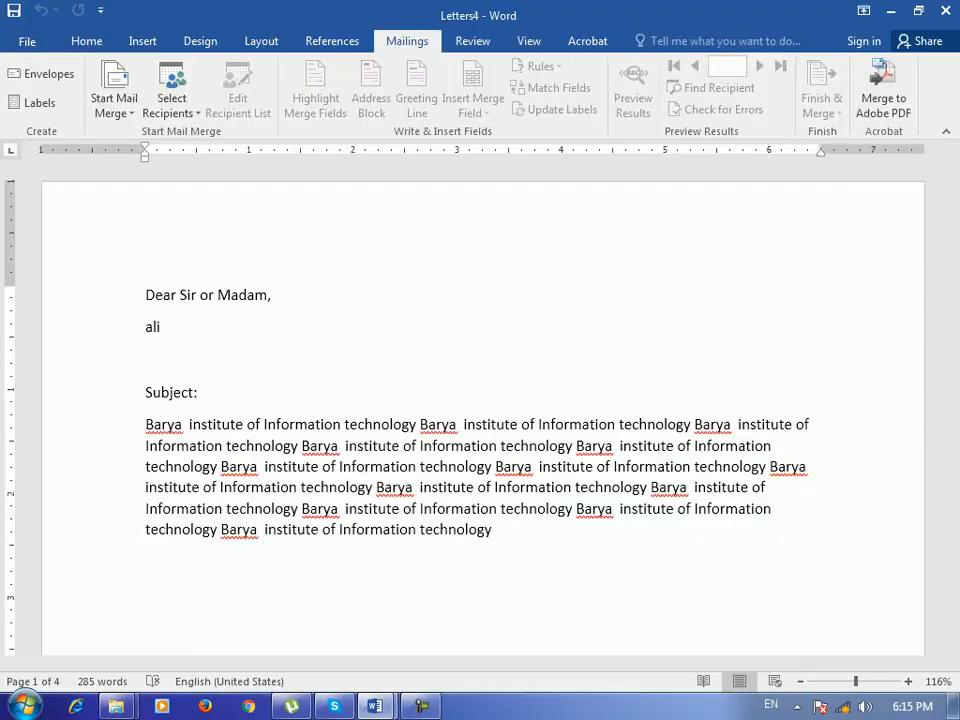